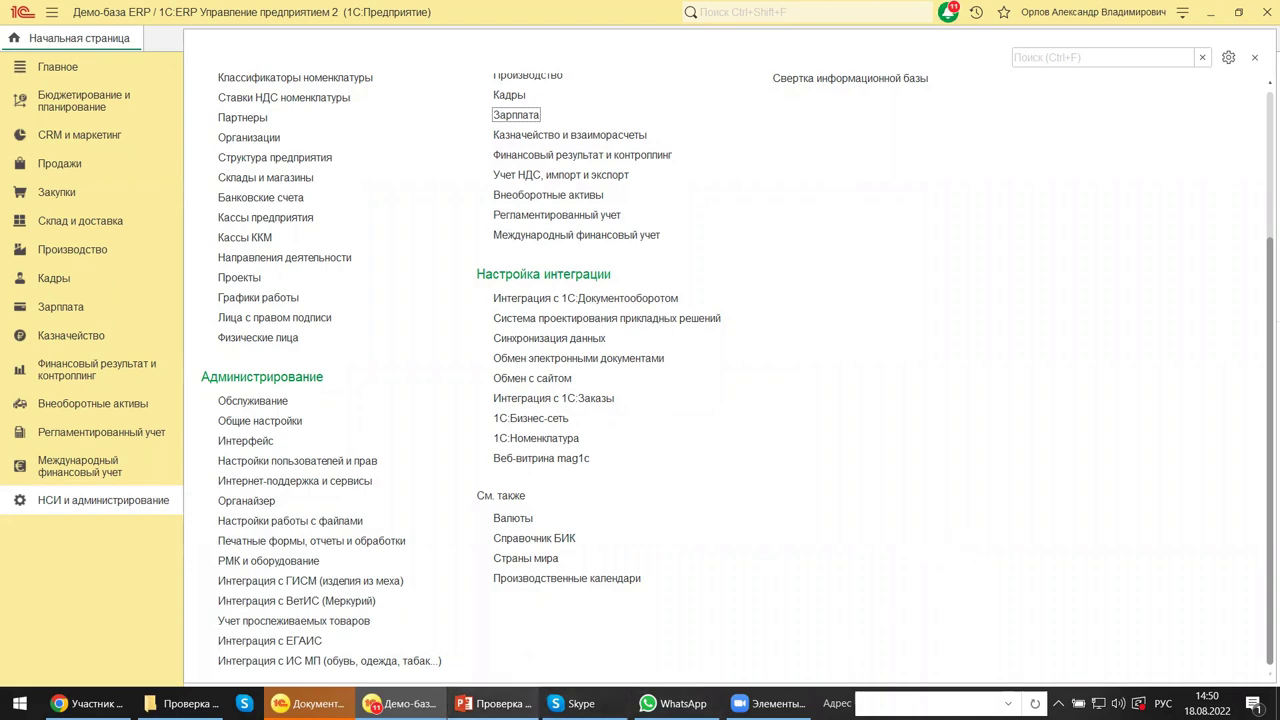
- Switch to the PowerPoint presentation to view the counterparty verification settings slide, and return to the 1C:ERP demo database
{"action": "mouse_move", "coordinate": [495, 703]}
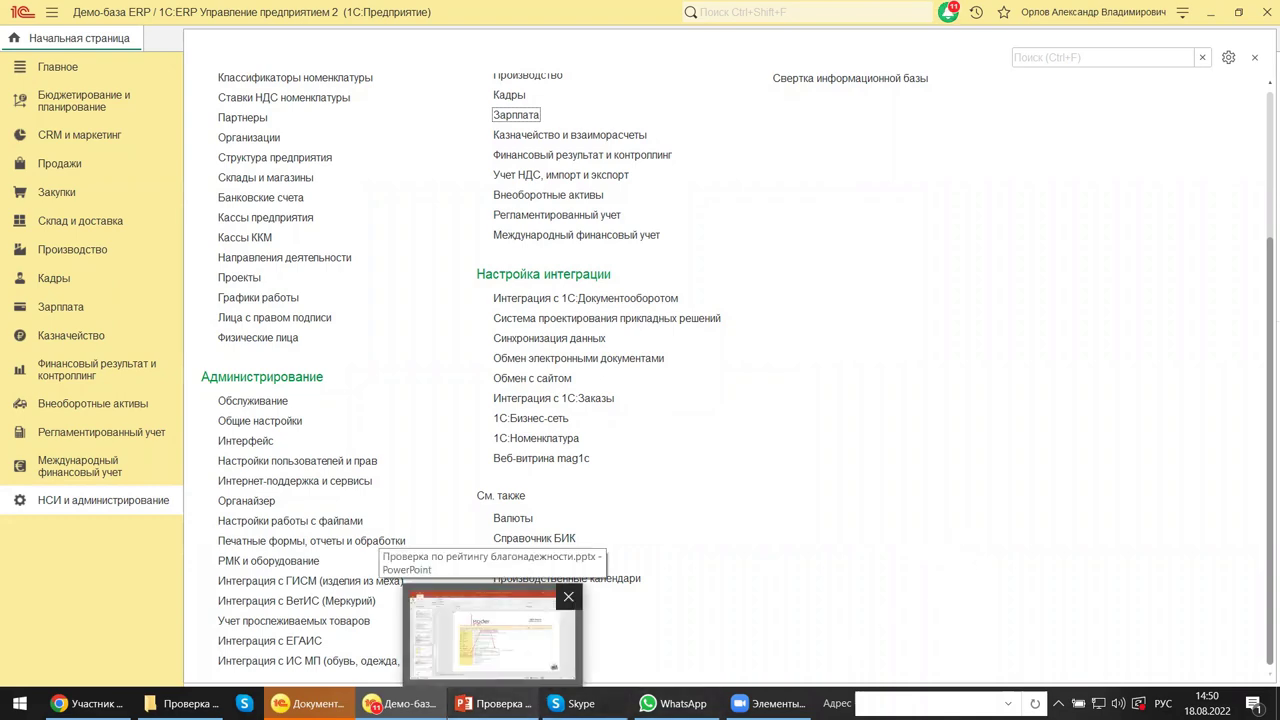
{"action": "left_click", "coordinate": [495, 703]}
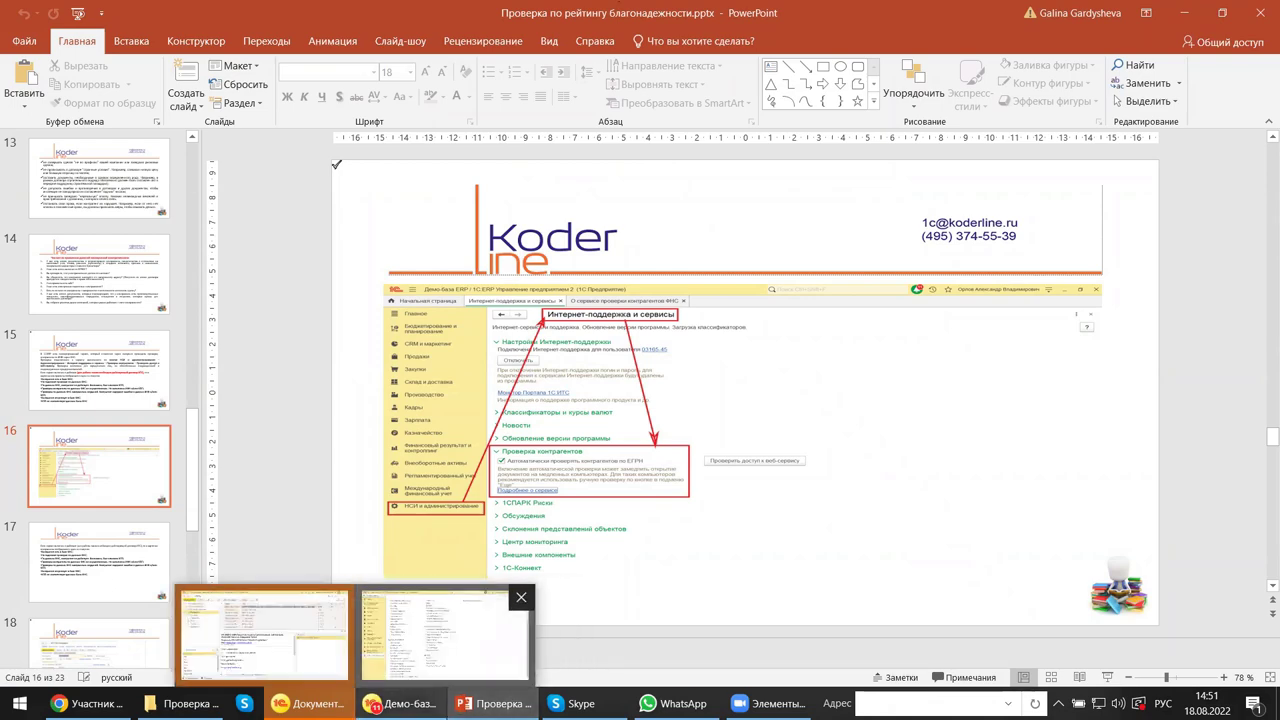
{"action": "left_click", "coordinate": [400, 703]}
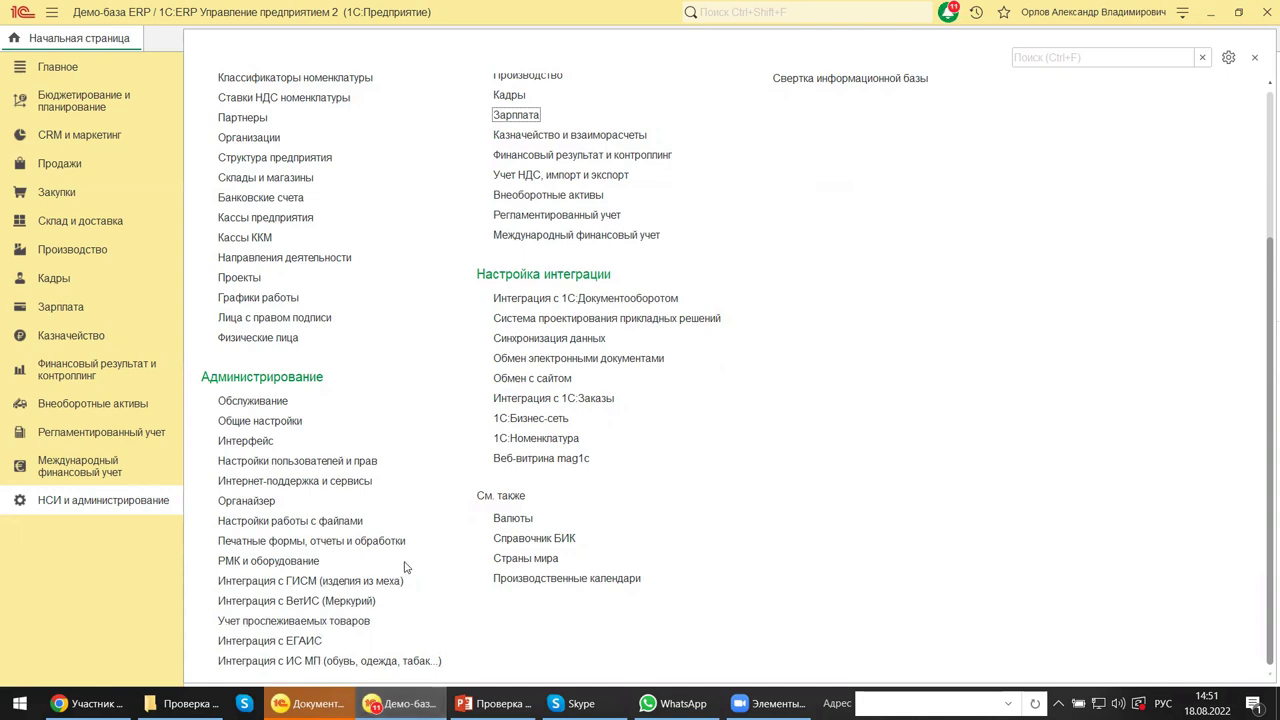
- Review the Оптовые продажи options in the Продажи settings of НСИ и администрирование, and close the settings page
{"action": "scroll", "coordinate": [405, 567], "scroll_direction": "up", "scroll_amount": 3}
{"action": "scroll", "coordinate": [405, 567], "scroll_direction": "up", "scroll_amount": 3}
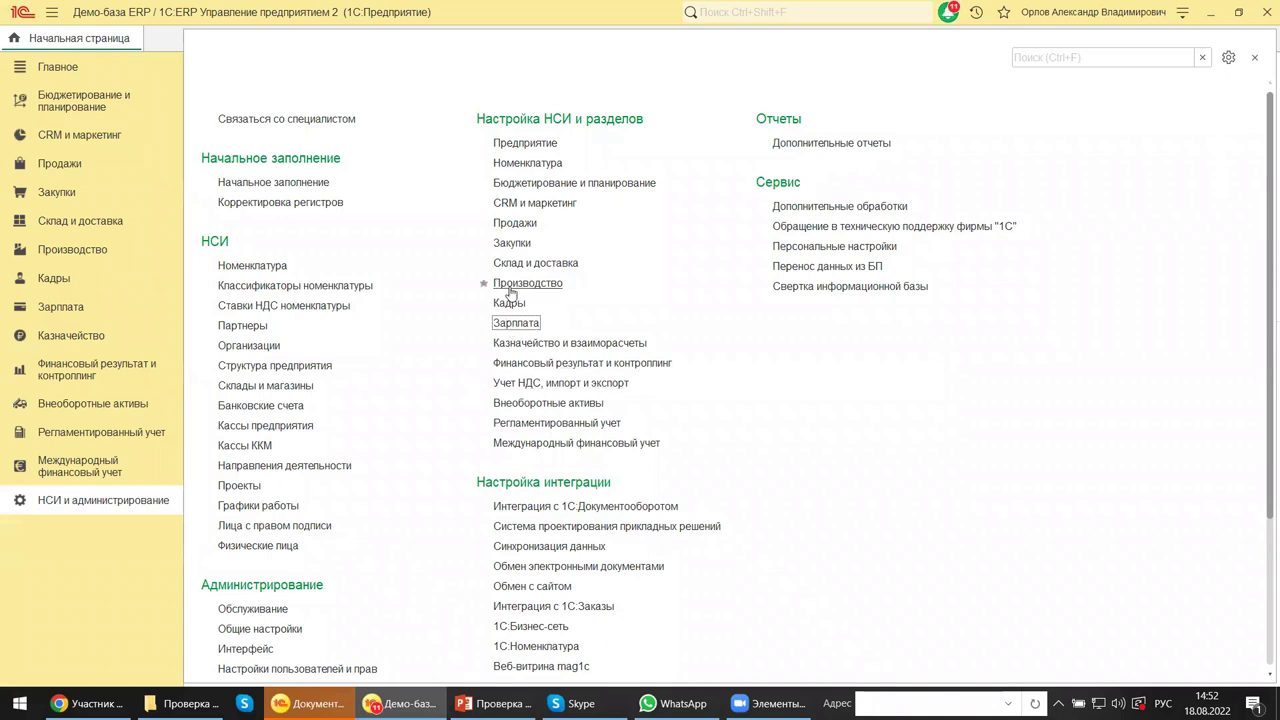
{"action": "left_click", "coordinate": [529, 223]}
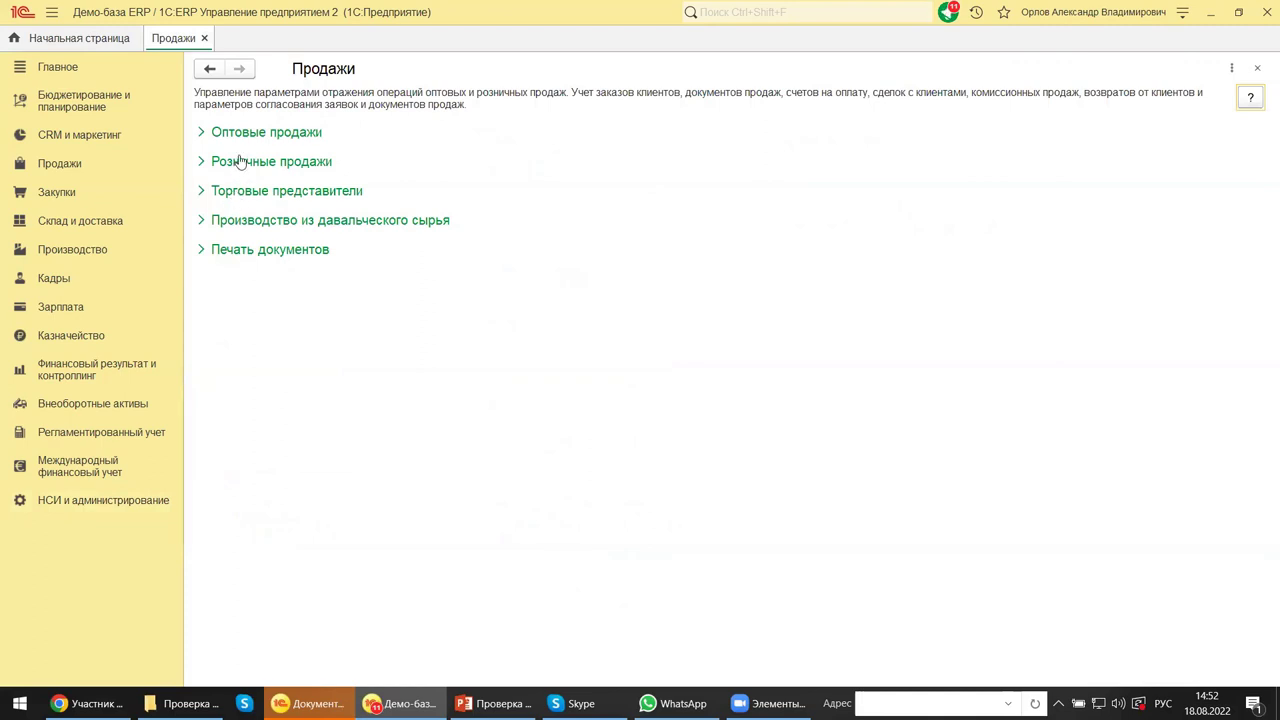
{"action": "left_click", "coordinate": [216, 133]}
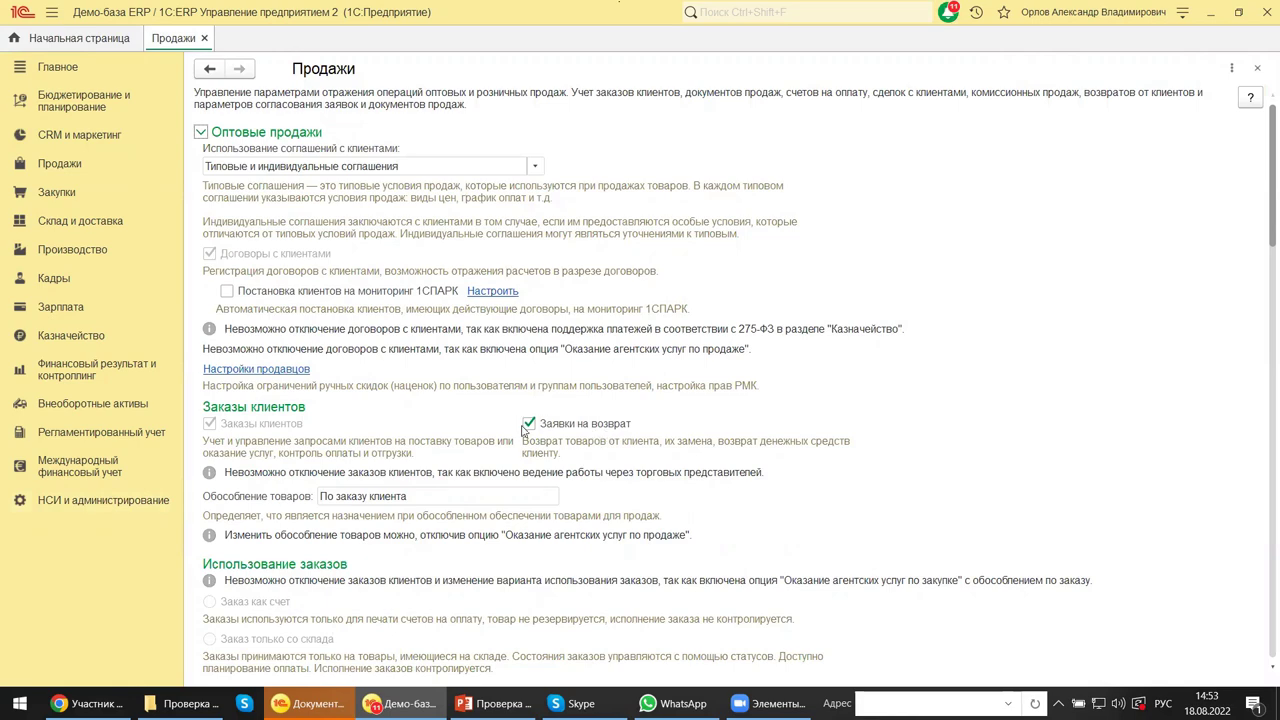
{"action": "scroll", "coordinate": [527, 435], "scroll_direction": "down", "scroll_amount": 5}
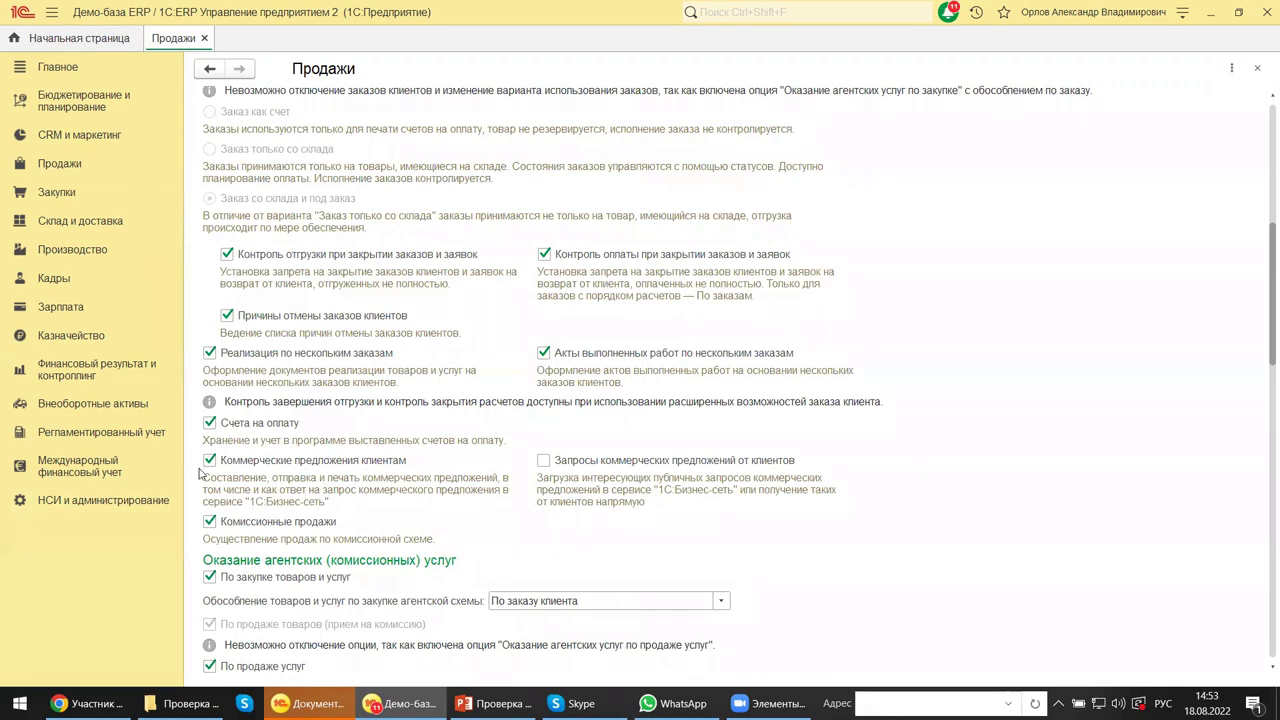
{"action": "scroll", "coordinate": [218, 597], "scroll_direction": "down", "scroll_amount": 4}
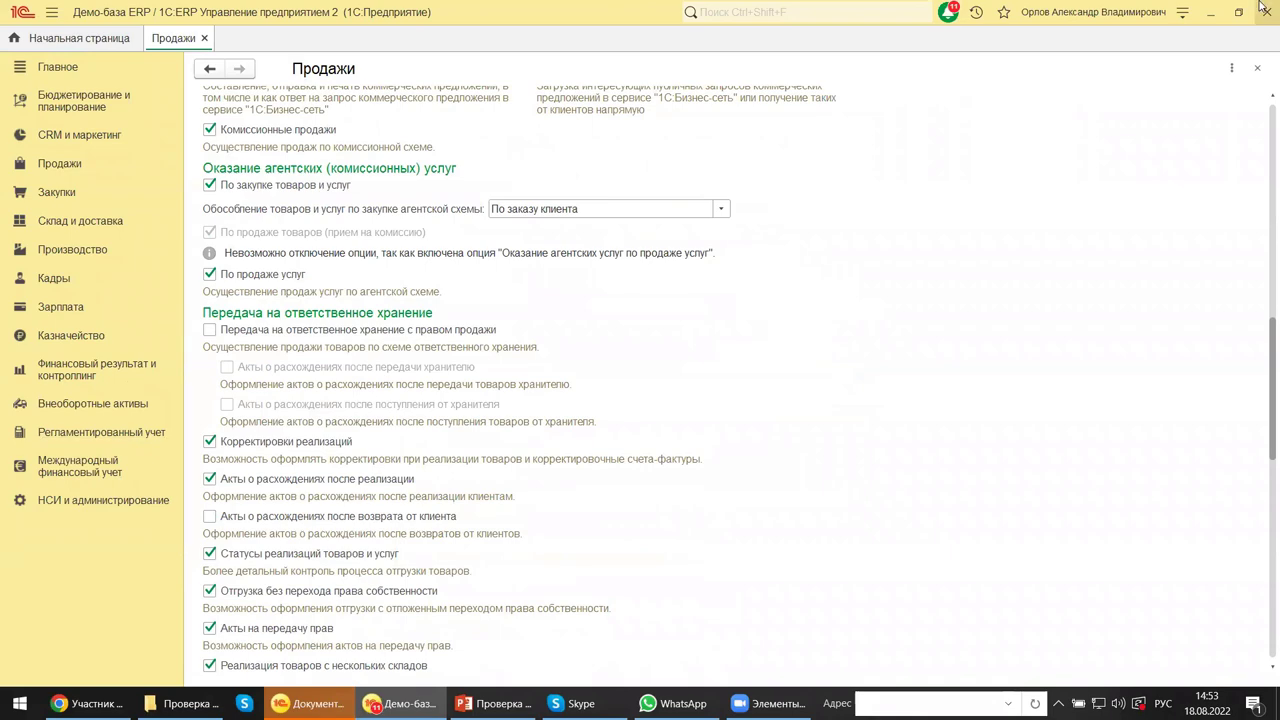
{"action": "left_click", "coordinate": [1257, 68]}
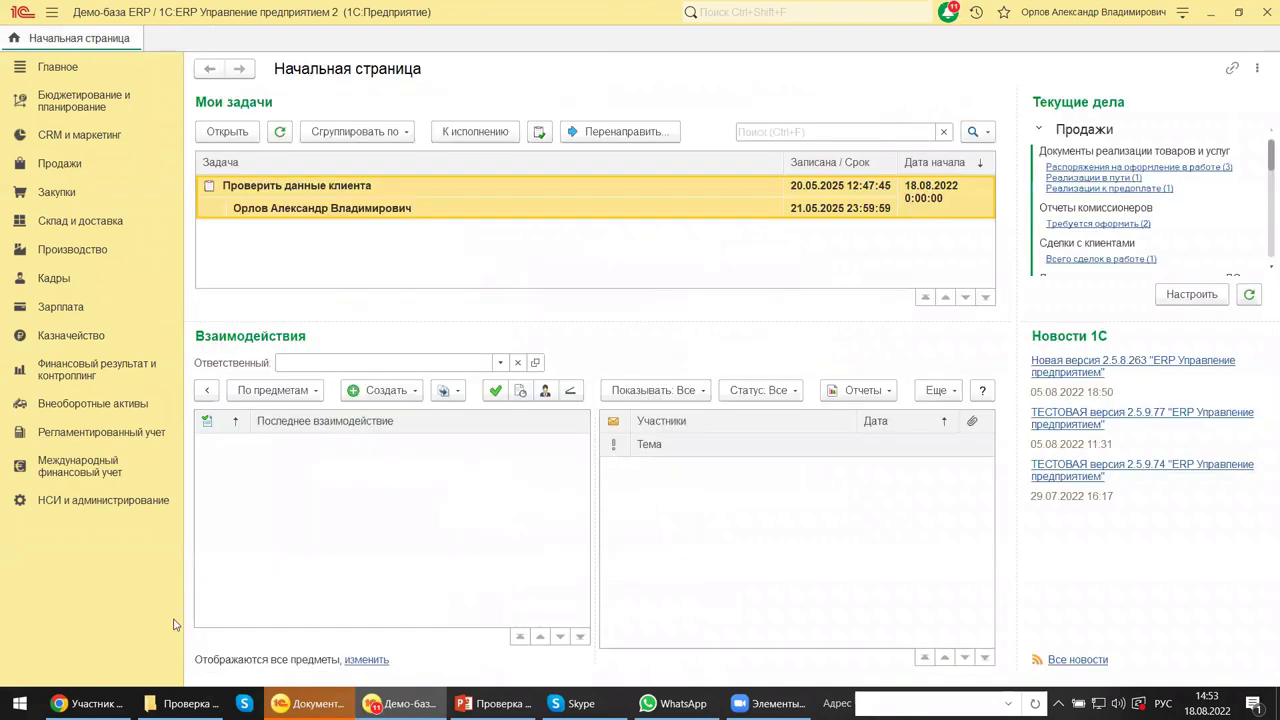
- Reopen the НСИ и администрирование section to locate the Продажи settings, and switch to PowerPoint to show slide 17 on counterparty statuses
{"action": "left_click", "coordinate": [82, 505]}
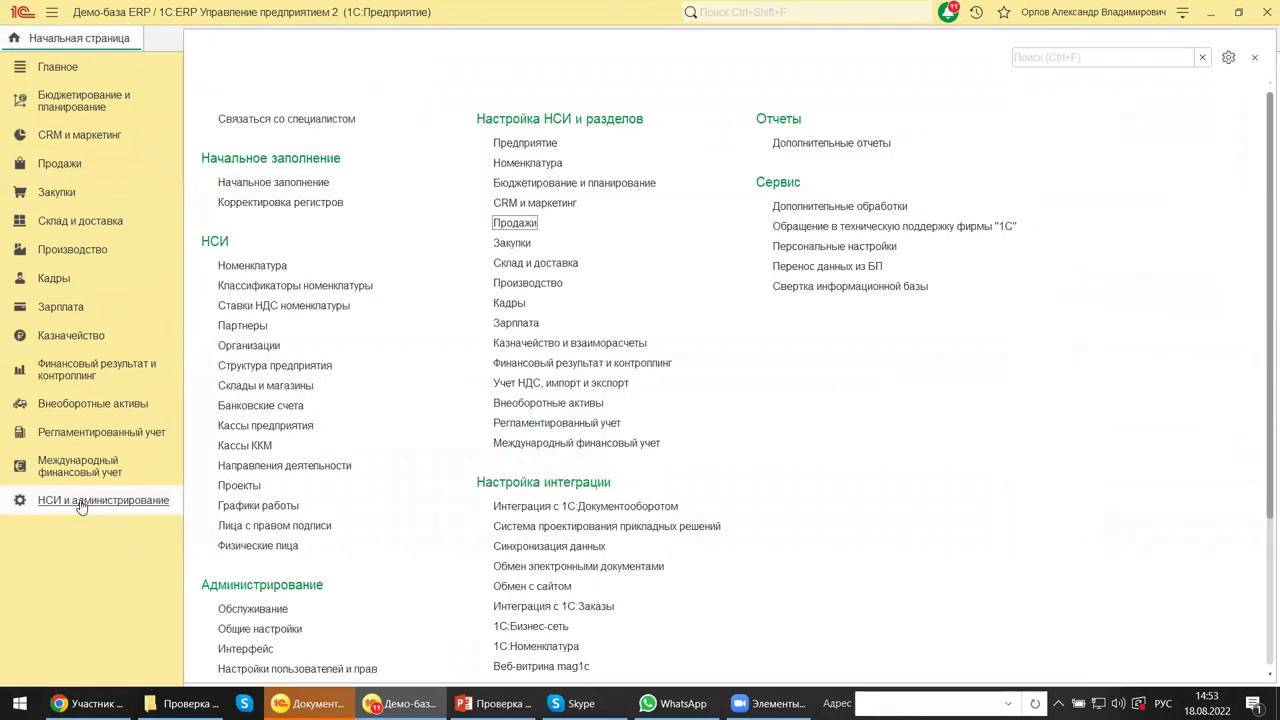
{"action": "left_click", "coordinate": [510, 226]}
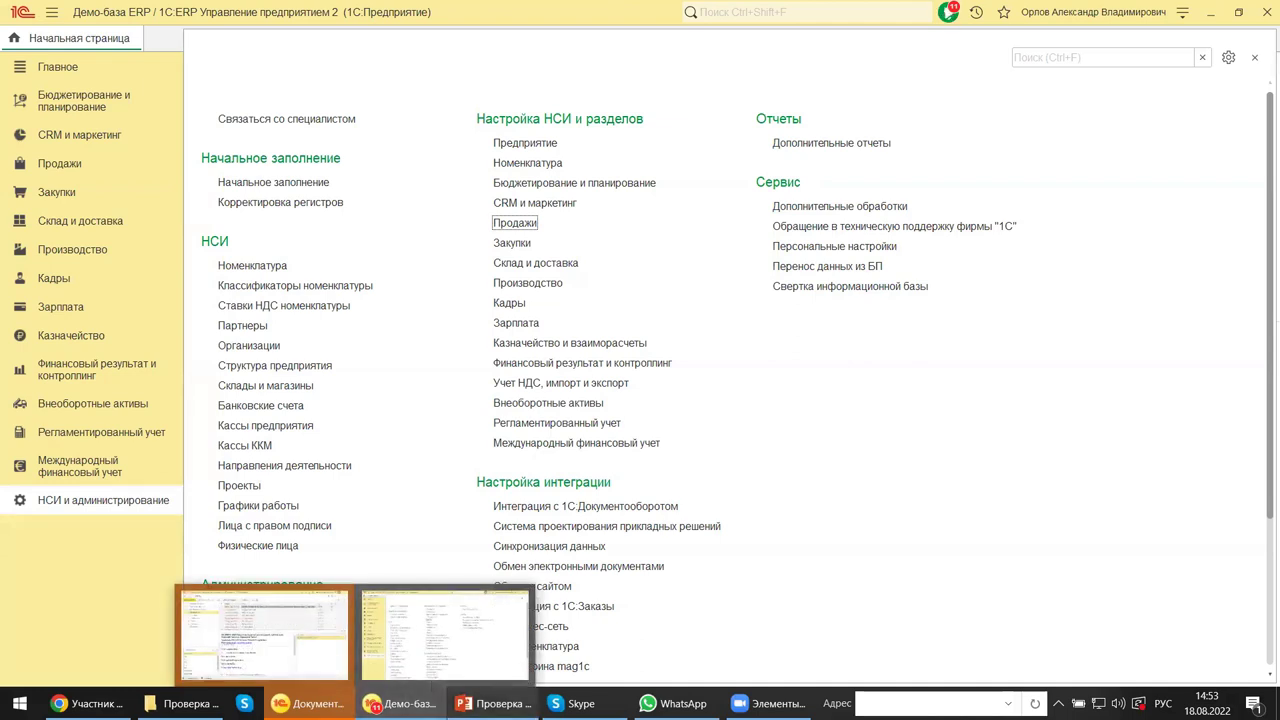
{"action": "mouse_move", "coordinate": [495, 703]}
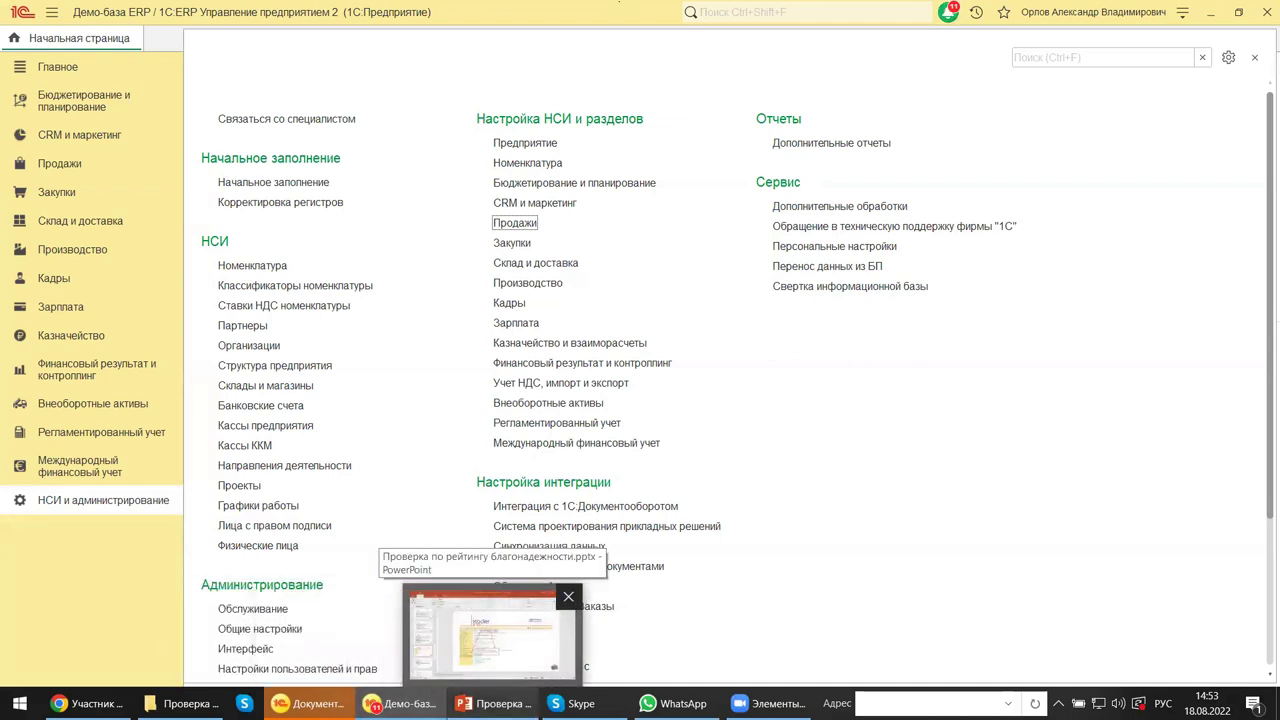
{"action": "left_click", "coordinate": [495, 703]}
{"action": "left_click", "coordinate": [78, 551]}
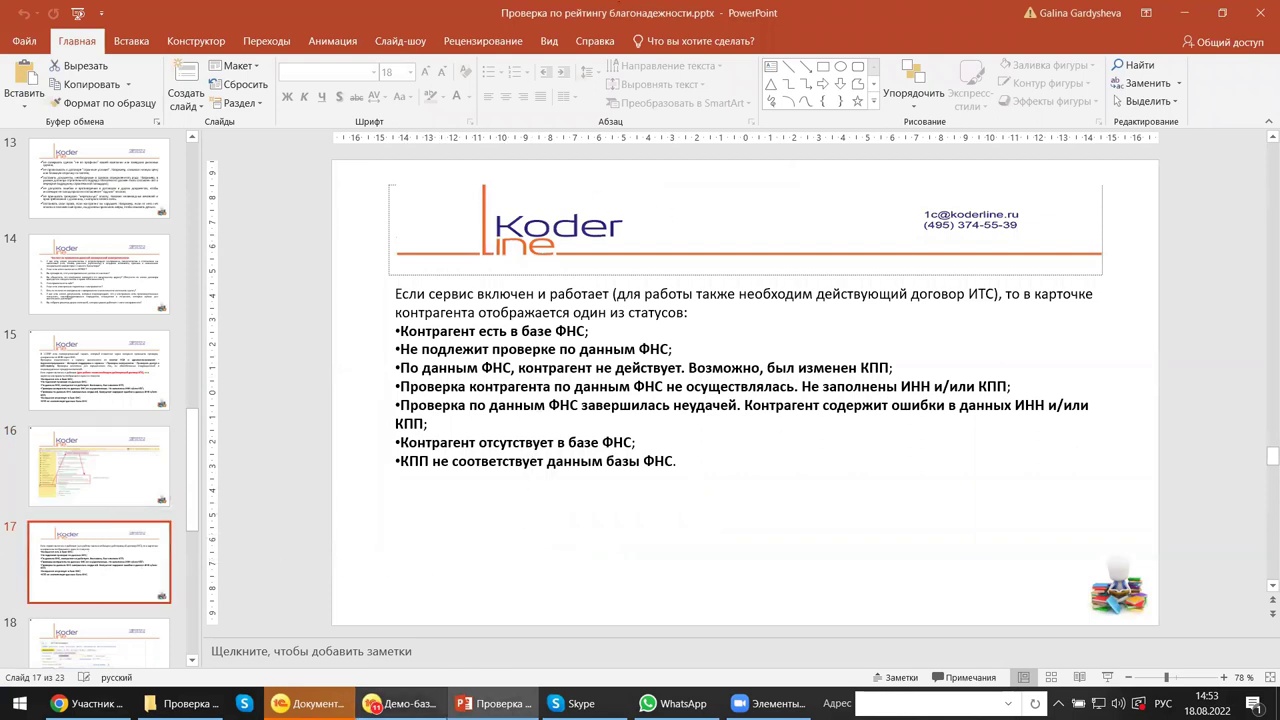
- Return to the 1C:ERP demo database and open the Альфа-Протон partner card from the Клиенты list of the Продажи section
{"action": "left_click", "coordinate": [400, 703]}
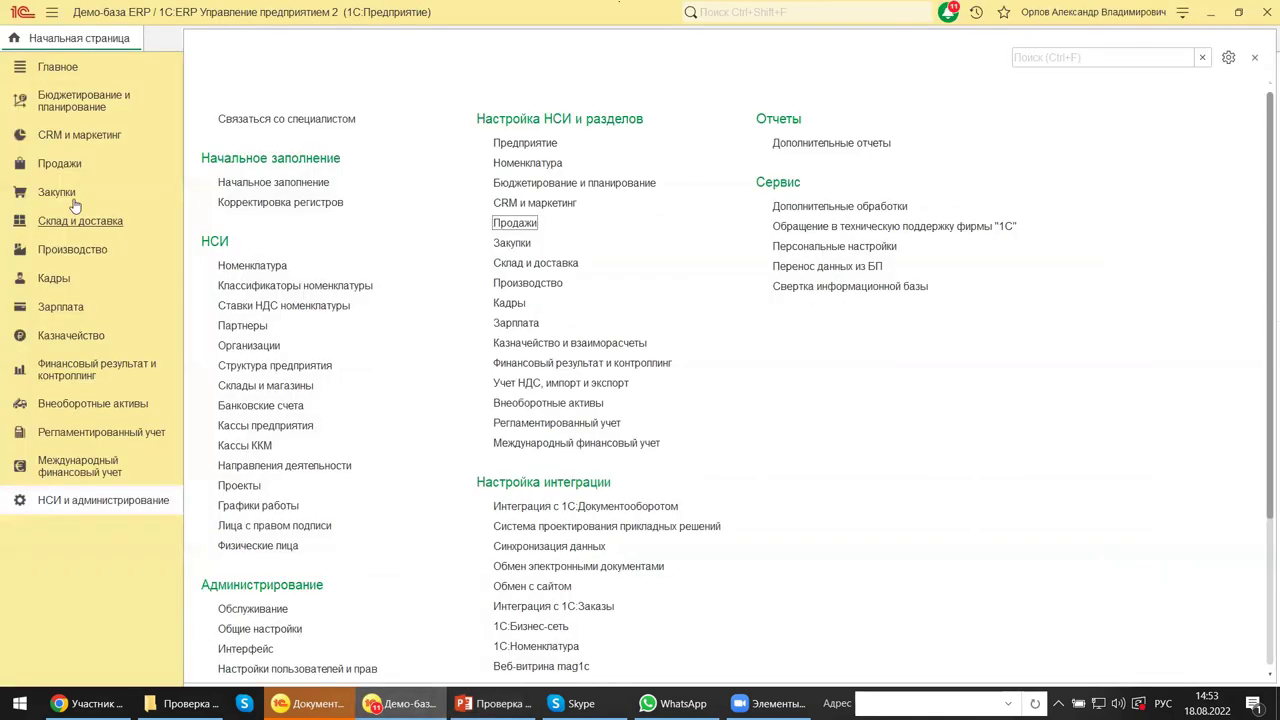
{"action": "left_click", "coordinate": [58, 163]}
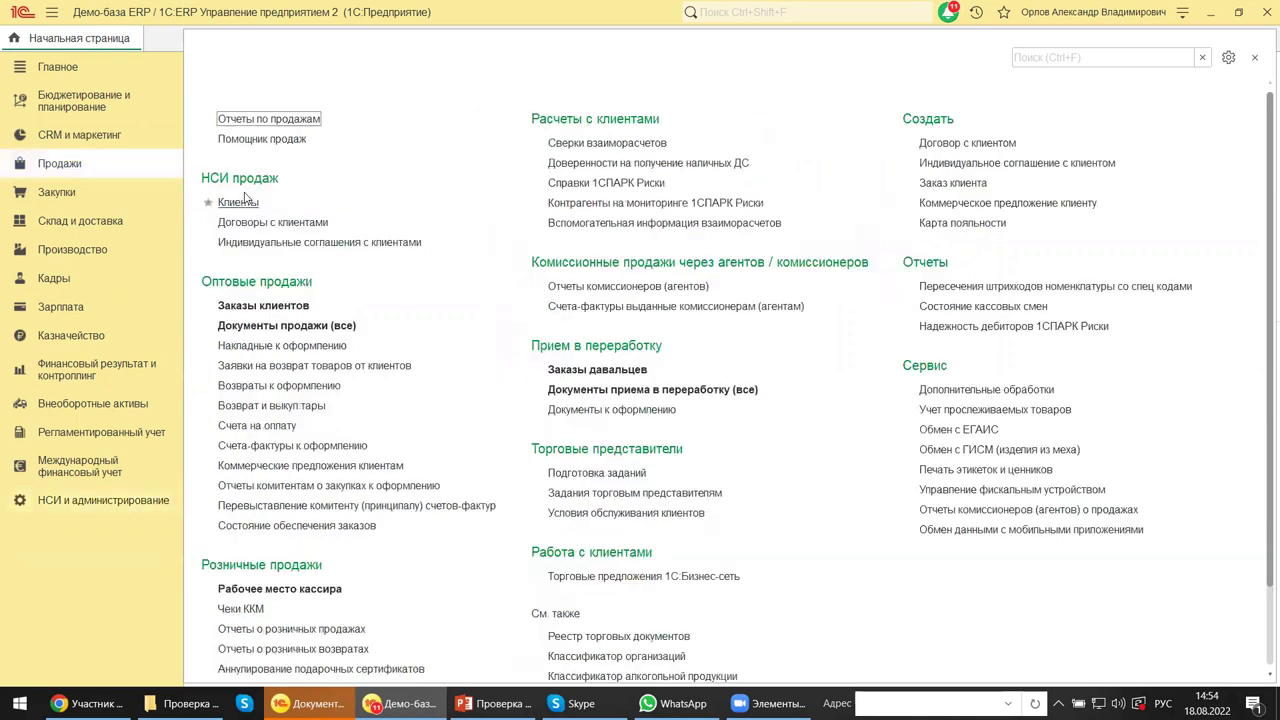
{"action": "left_click", "coordinate": [240, 204]}
{"action": "left_click", "coordinate": [240, 204]}
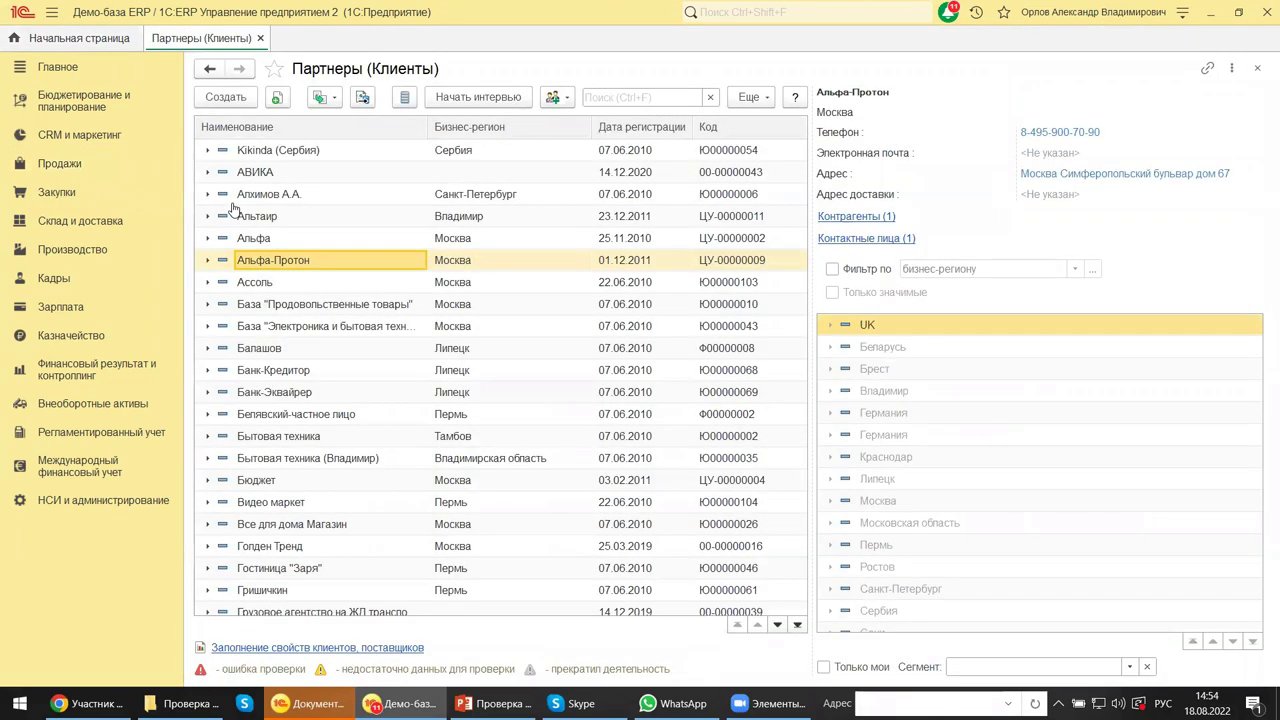
{"action": "double_click", "coordinate": [305, 262]}
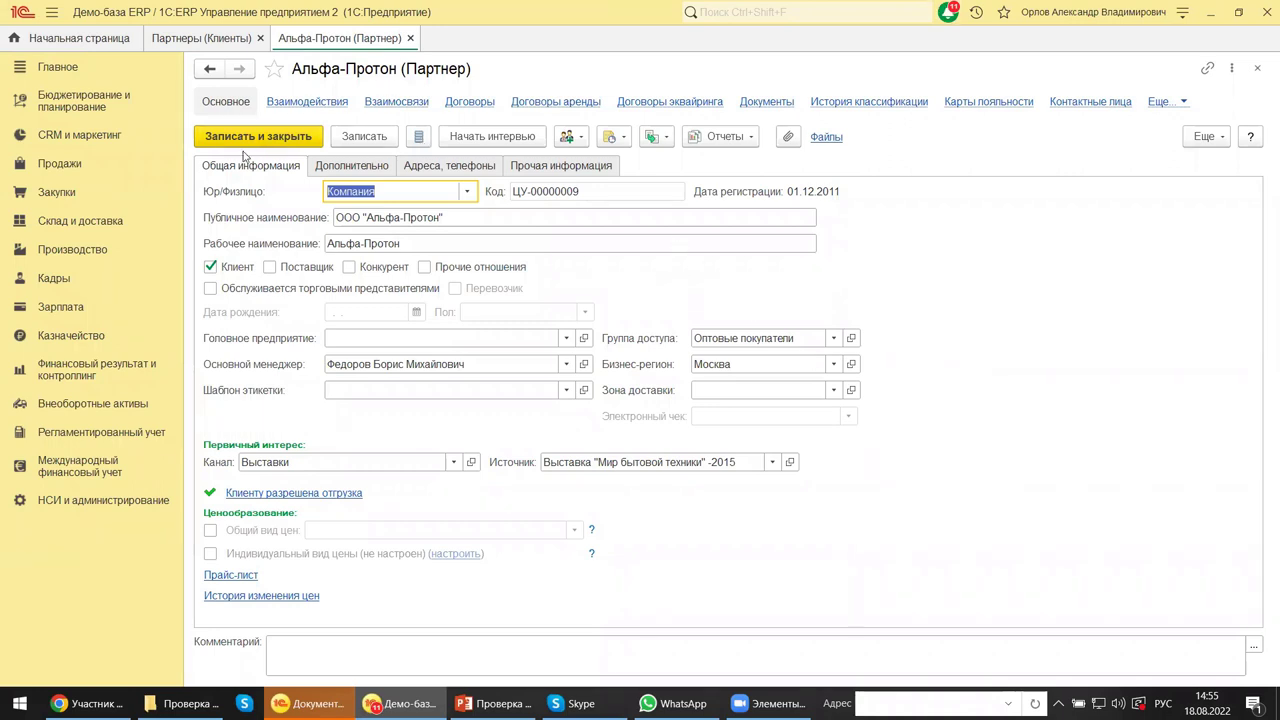
- Examine the Юр/Физлицо options and the Дополнительно and Адреса, телефоны details of the Альфа-Протон partner card
{"action": "left_click", "coordinate": [467, 193]}
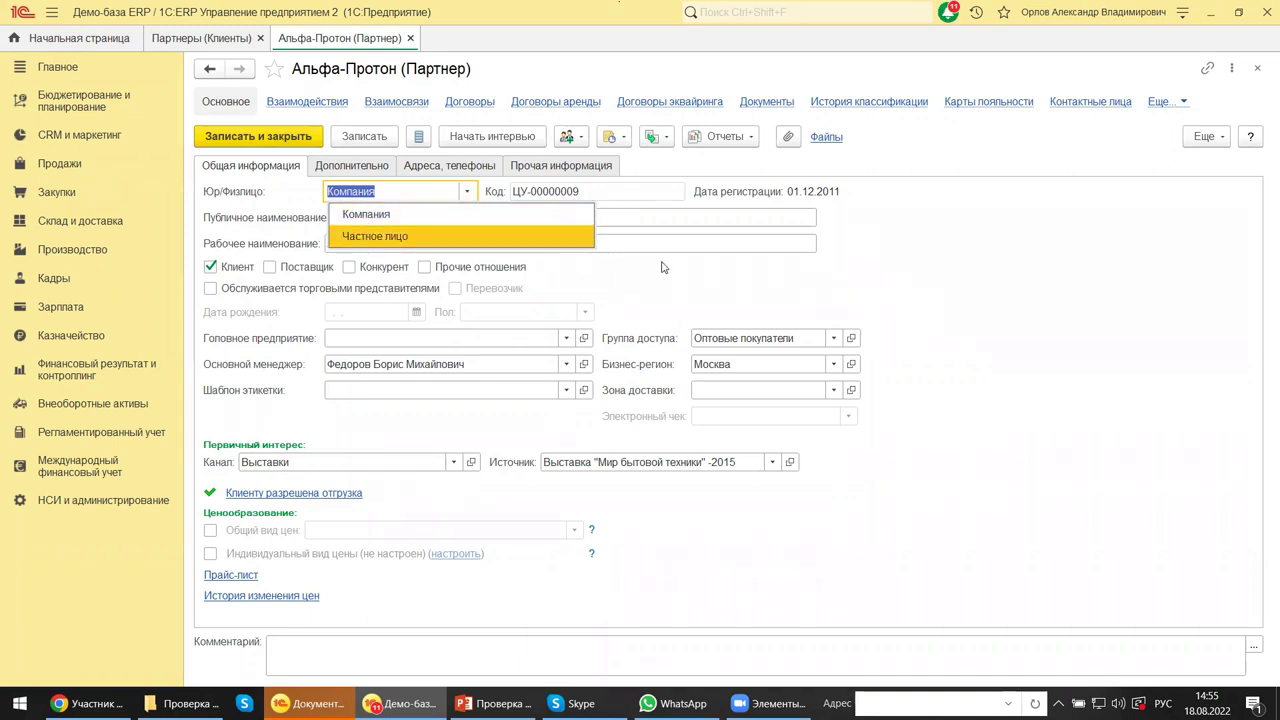
{"action": "left_click", "coordinate": [685, 289]}
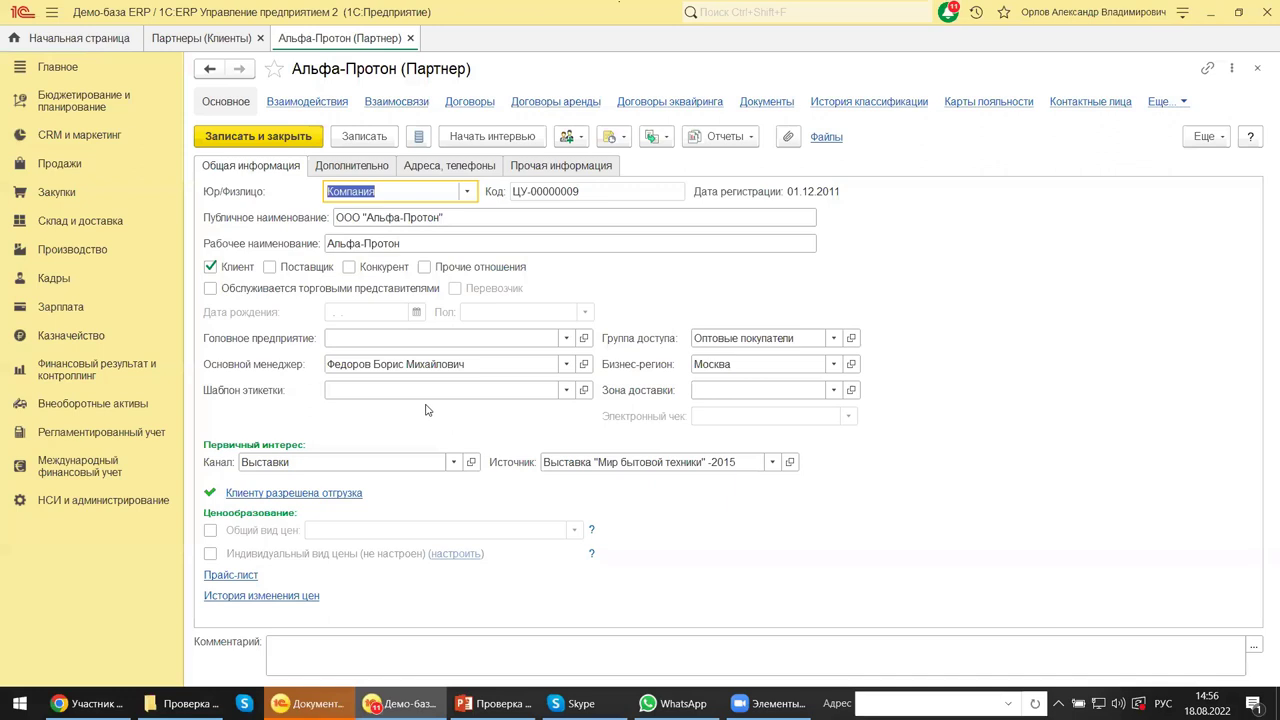
{"action": "left_click", "coordinate": [322, 168]}
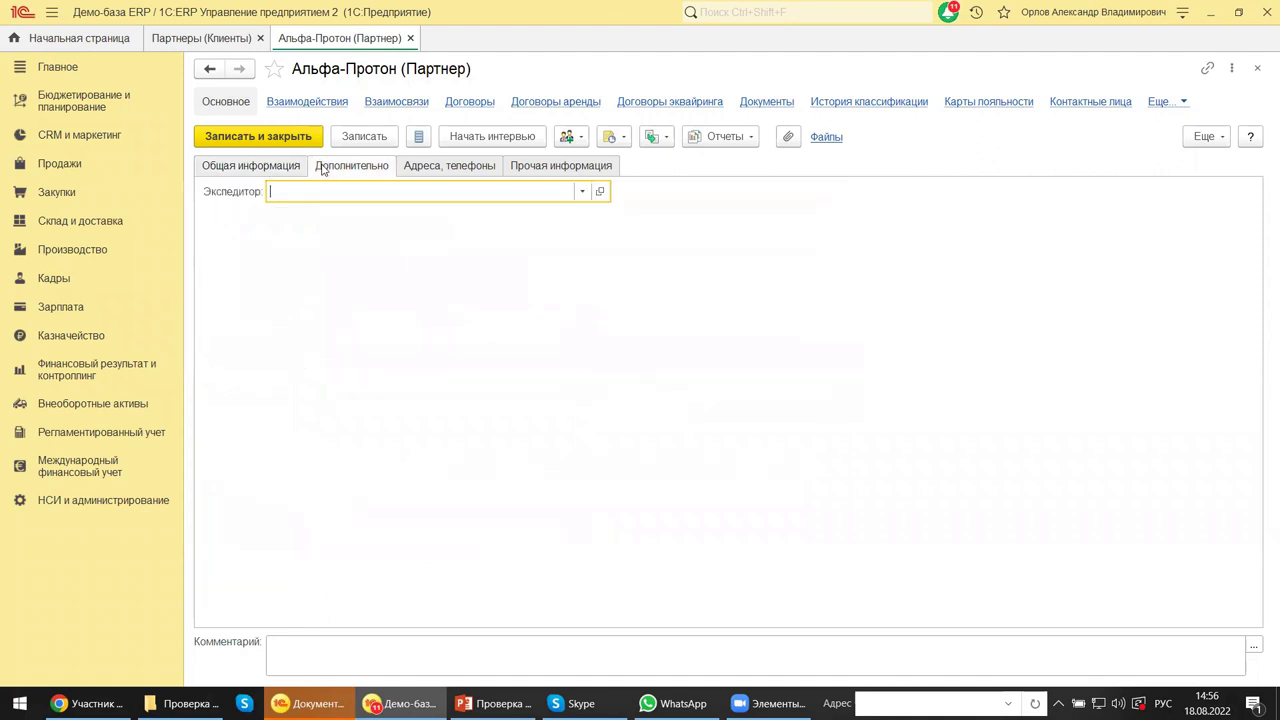
{"action": "left_click", "coordinate": [426, 166]}
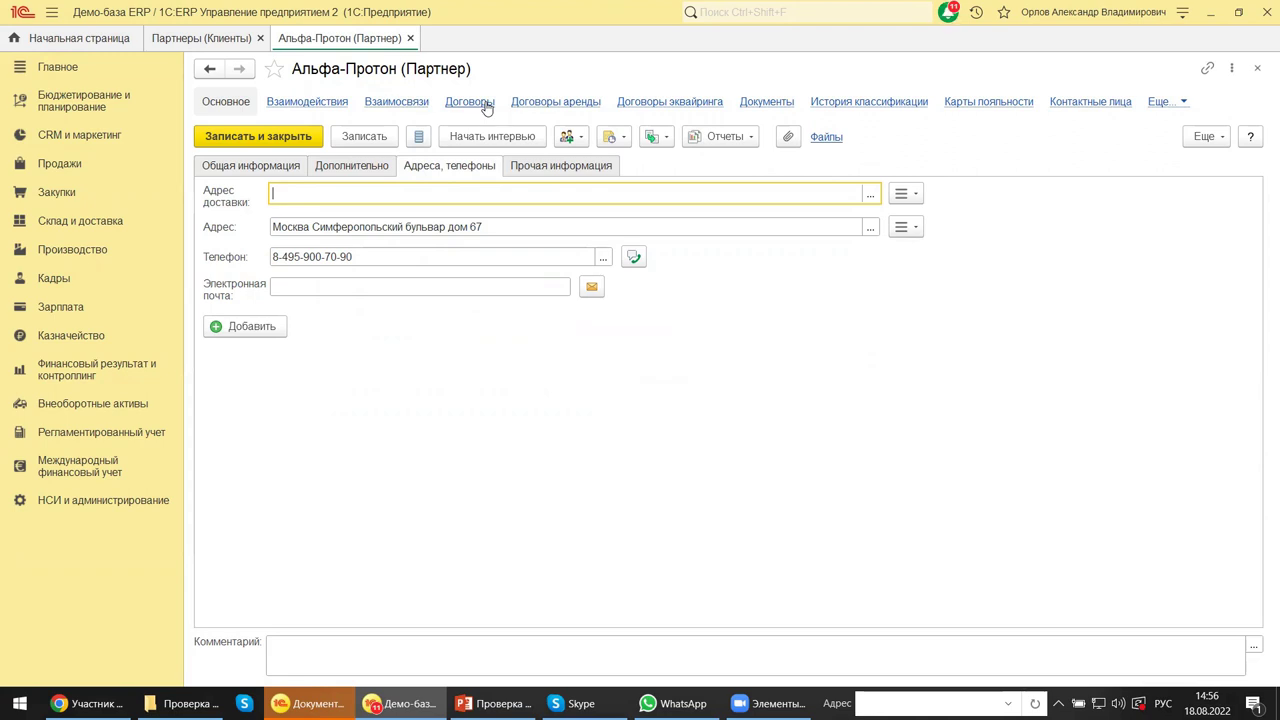
- Generate the Досье партнера report for Альфа-Протон, read it through to the segments section, and close it
{"action": "left_click", "coordinate": [734, 141]}
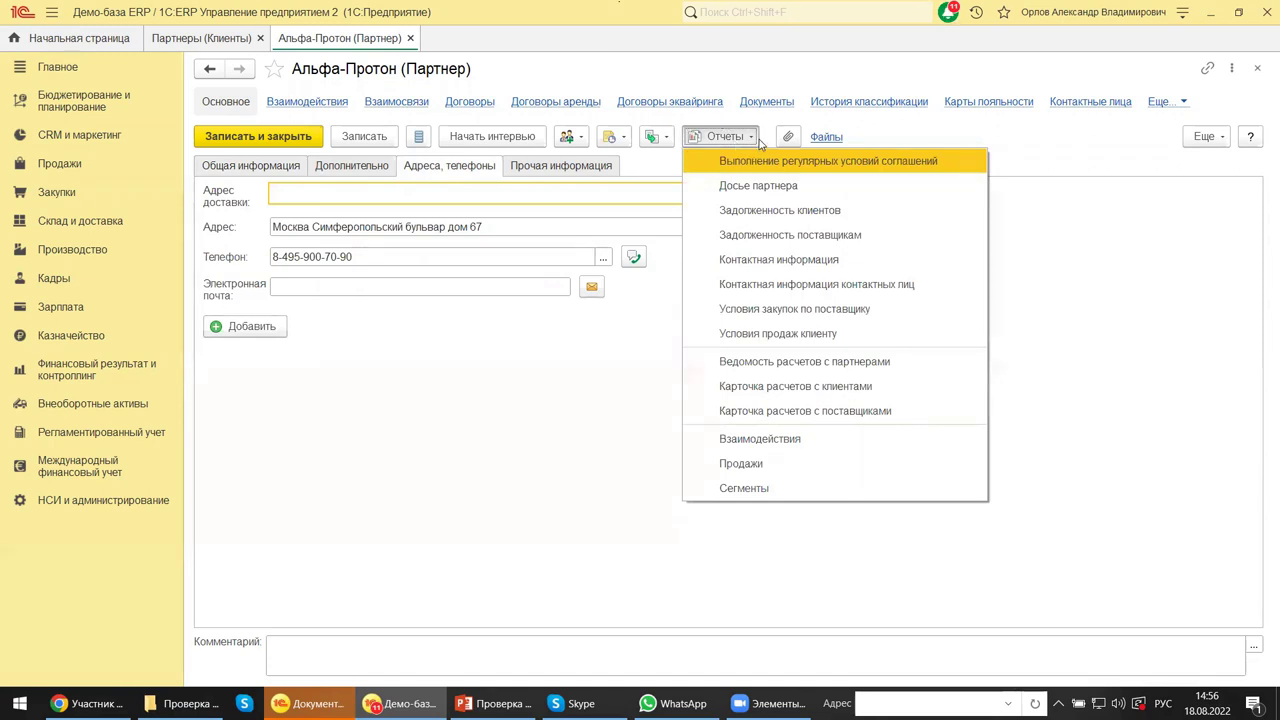
{"action": "left_click", "coordinate": [738, 190]}
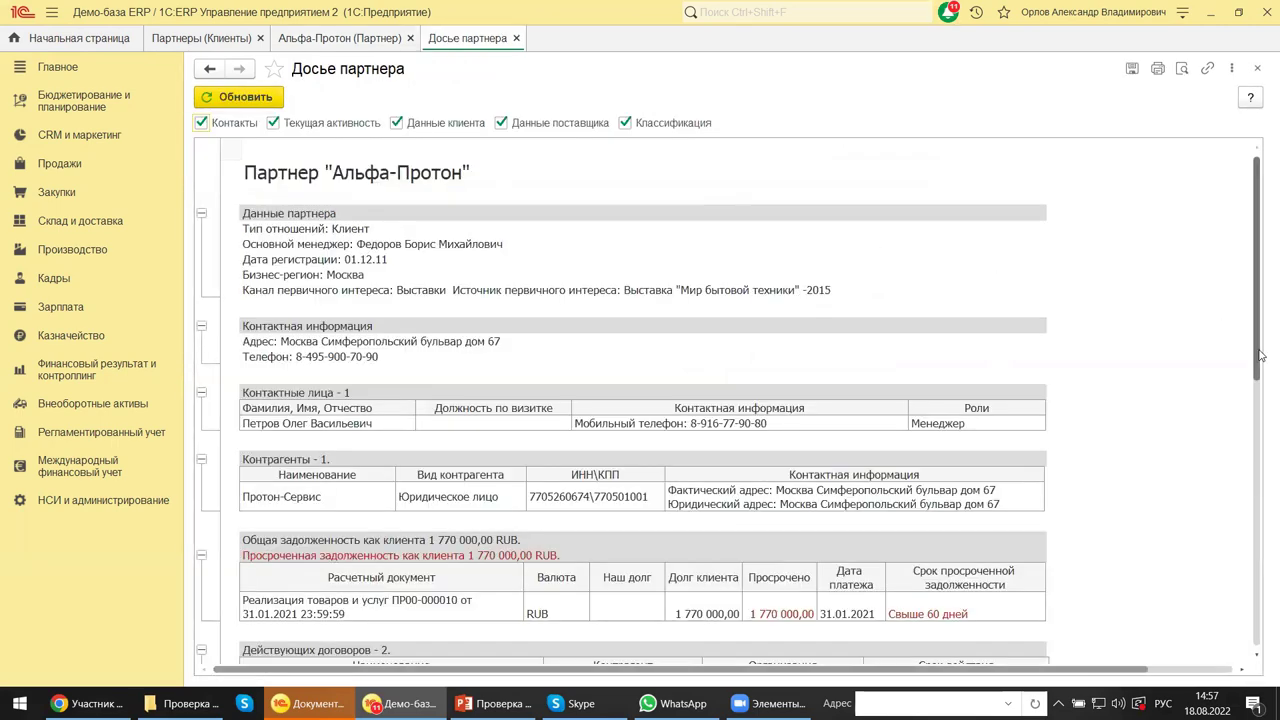
{"action": "scroll", "coordinate": [1261, 355], "scroll_direction": "down", "scroll_amount": 2}
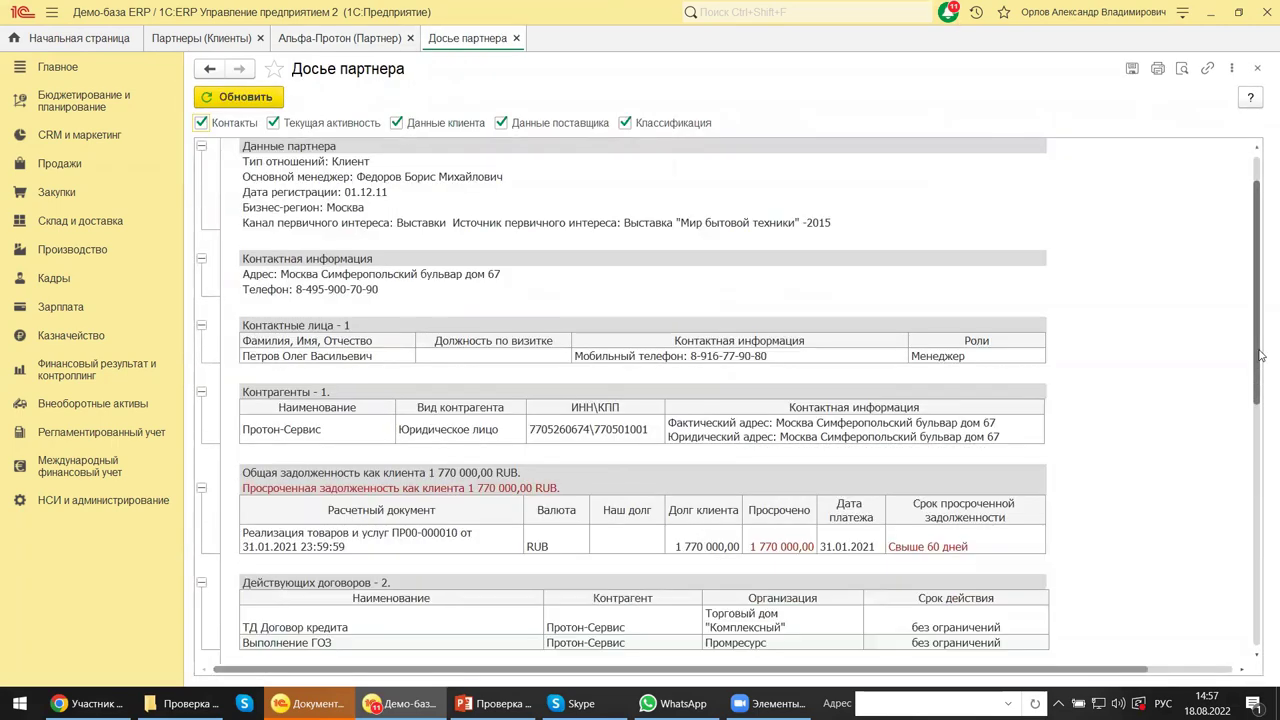
{"action": "scroll", "coordinate": [1261, 355], "scroll_direction": "down", "scroll_amount": 1}
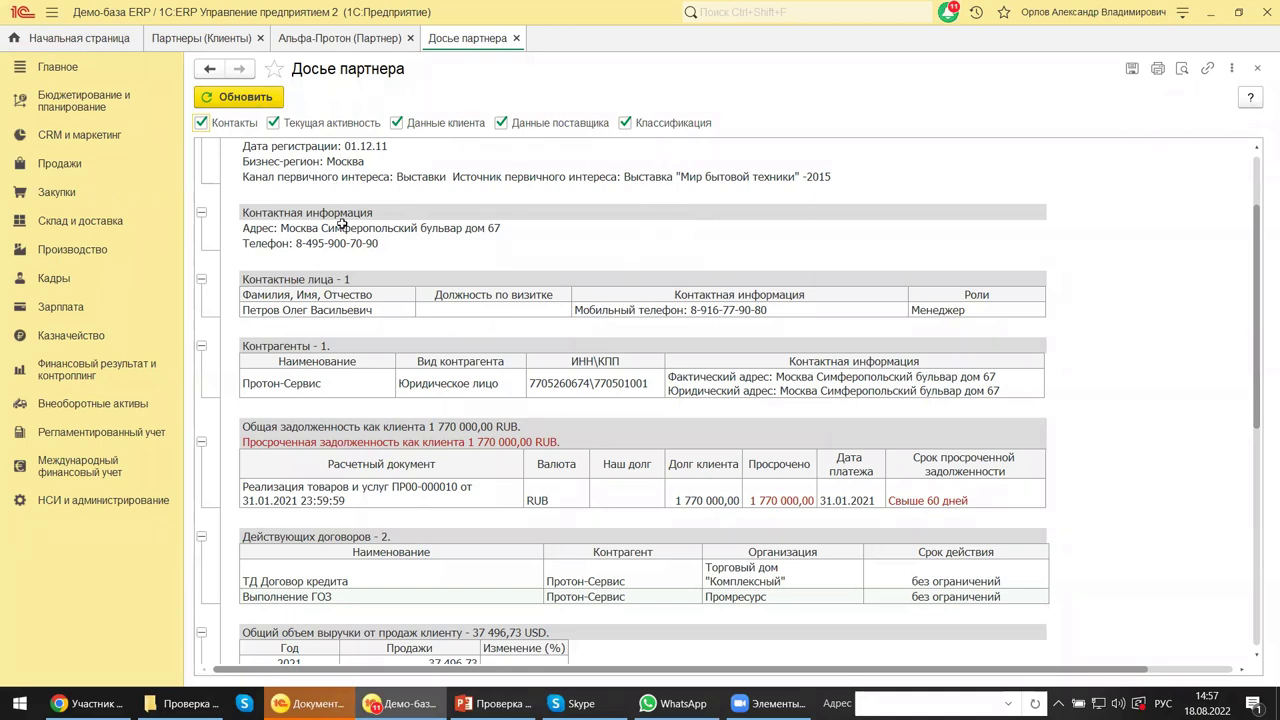
{"action": "scroll", "coordinate": [887, 390], "scroll_direction": "down", "scroll_amount": 8}
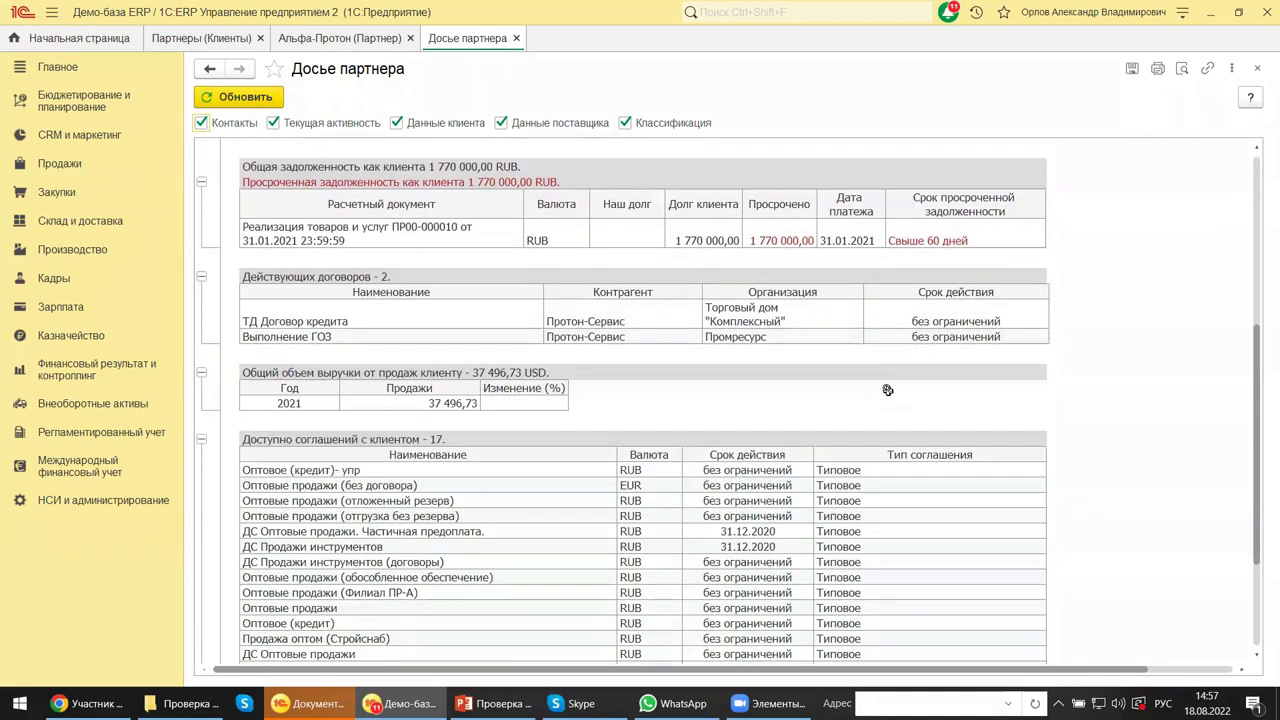
{"action": "scroll", "coordinate": [887, 390], "scroll_direction": "down", "scroll_amount": 5}
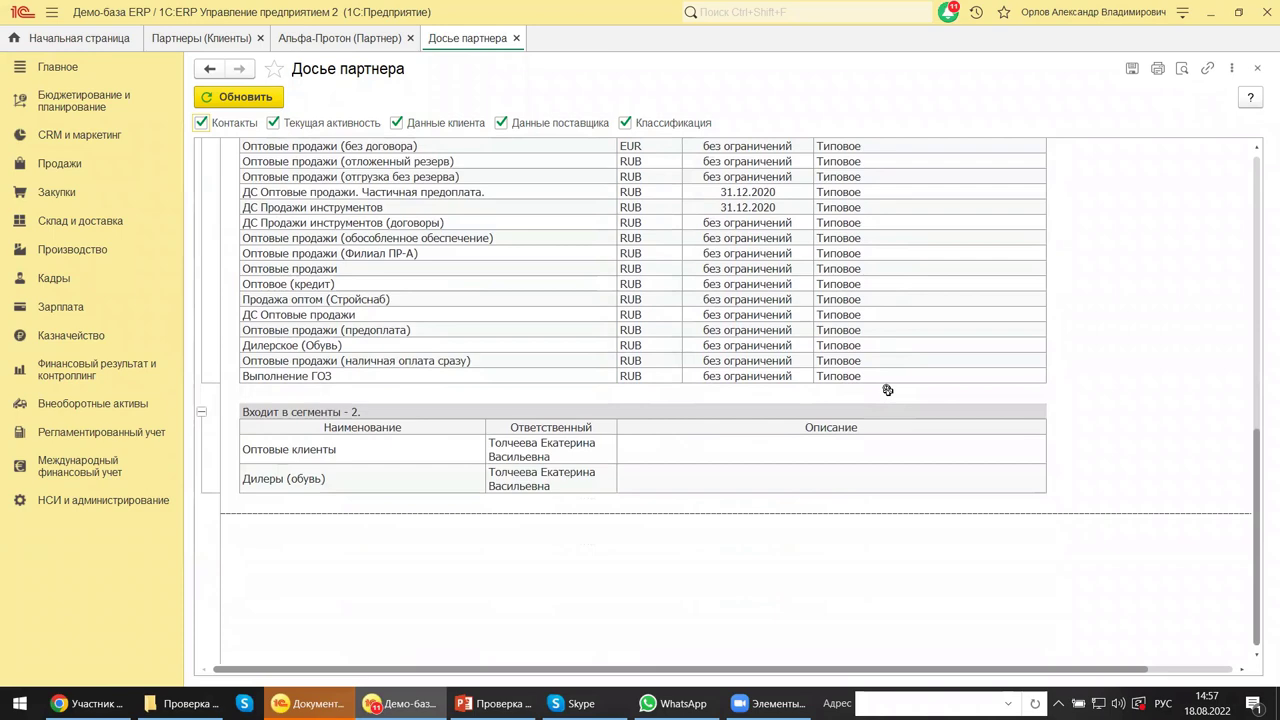
{"action": "scroll", "coordinate": [887, 390], "scroll_direction": "up", "scroll_amount": 8}
{"action": "scroll", "coordinate": [887, 390], "scroll_direction": "up", "scroll_amount": 8}
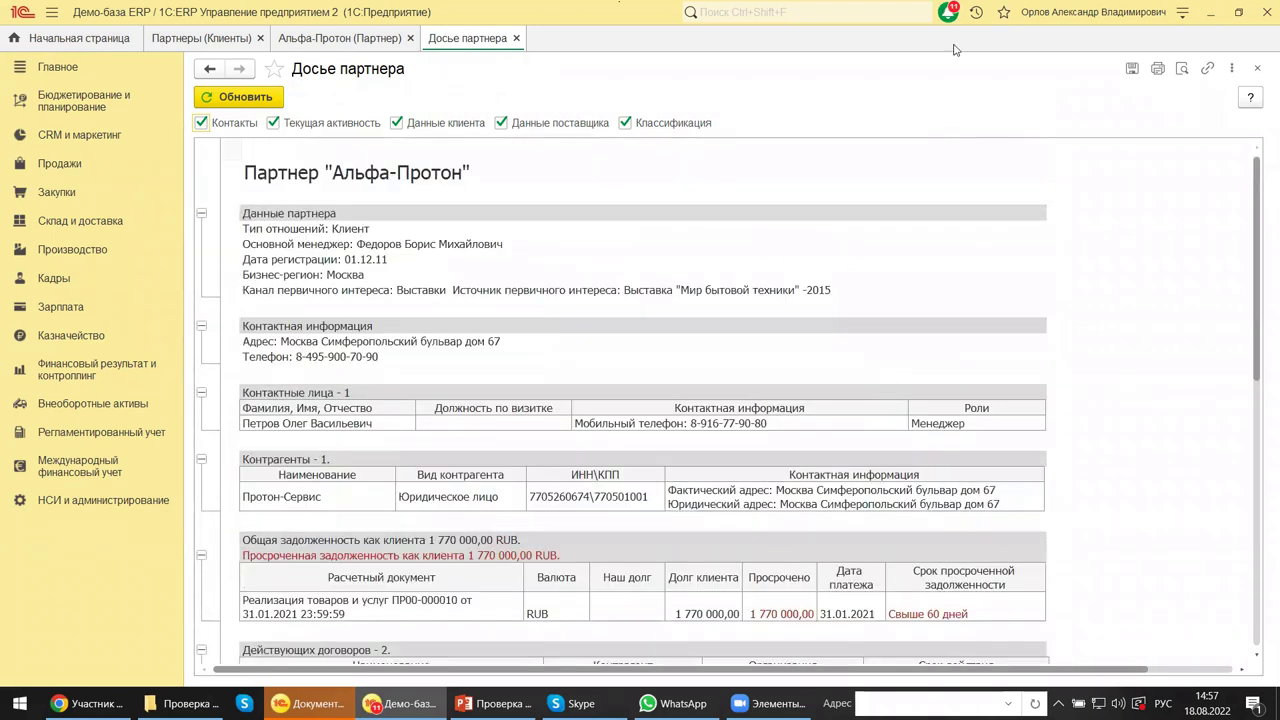
{"action": "left_click", "coordinate": [1258, 70]}
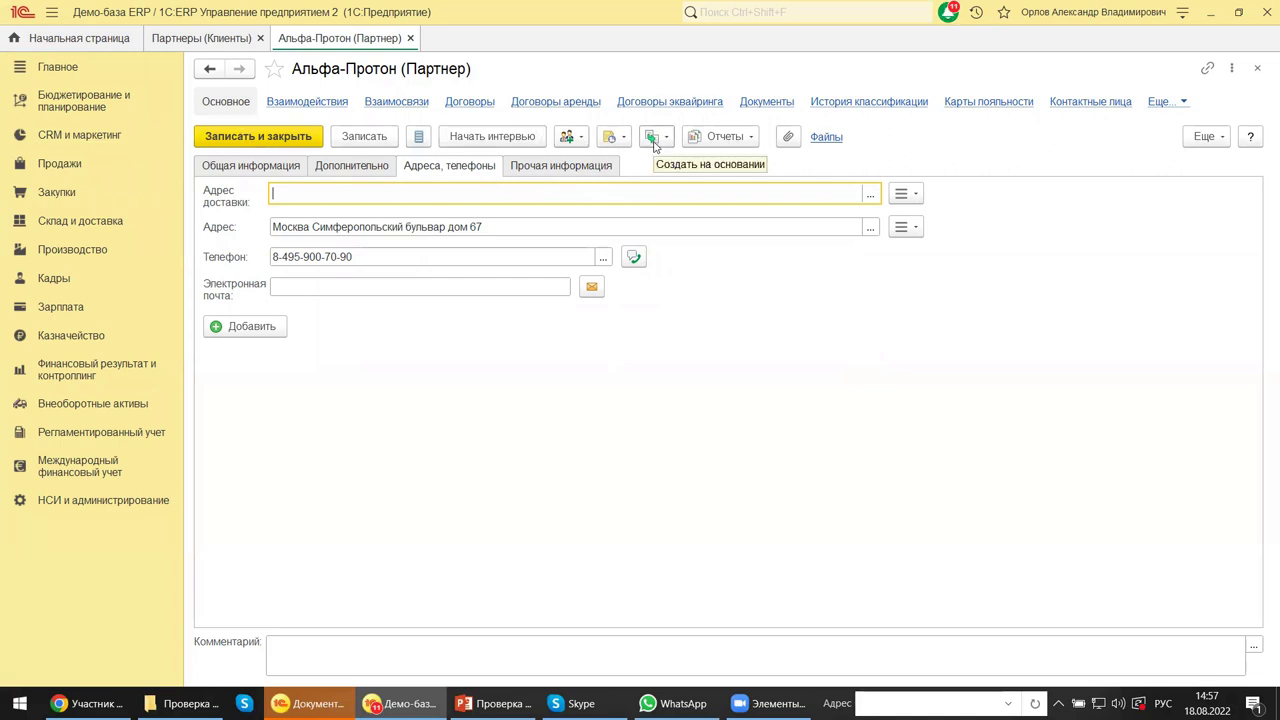
- Generate the Досье партнера report again, check its contact, counterparty, debt and contract sections, and close it
{"action": "left_click", "coordinate": [753, 138]}
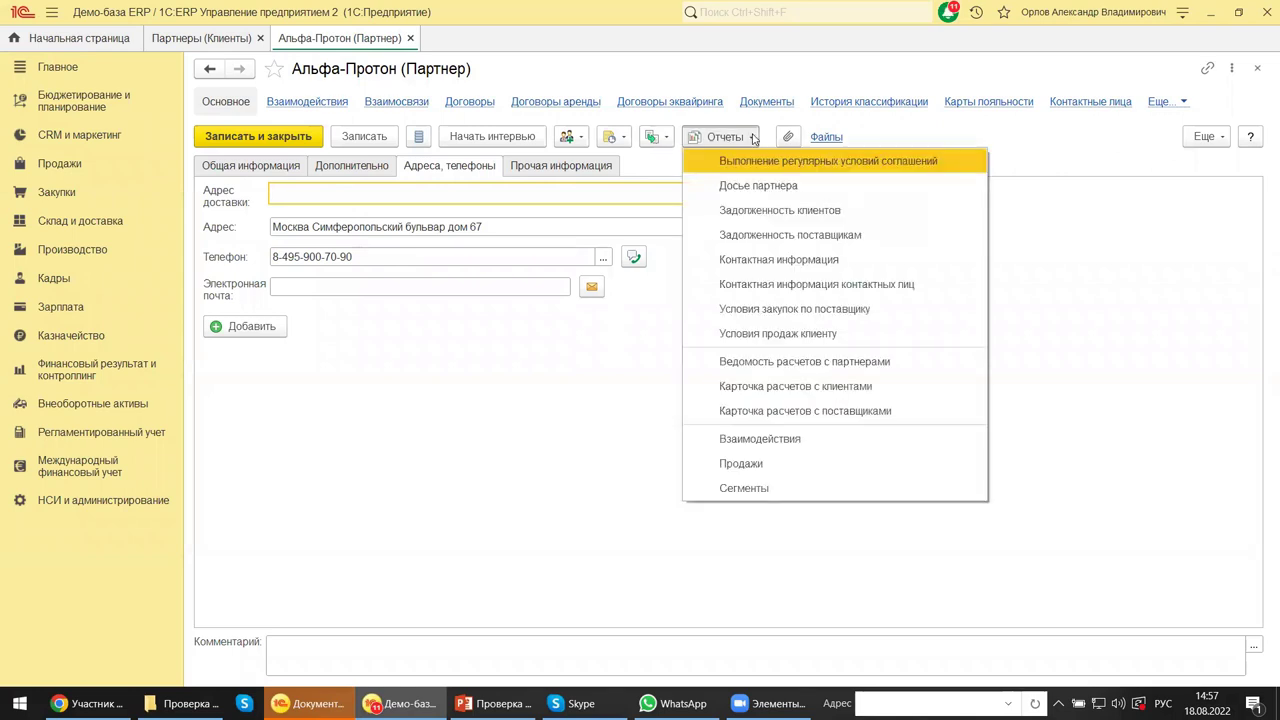
{"action": "left_click", "coordinate": [764, 184]}
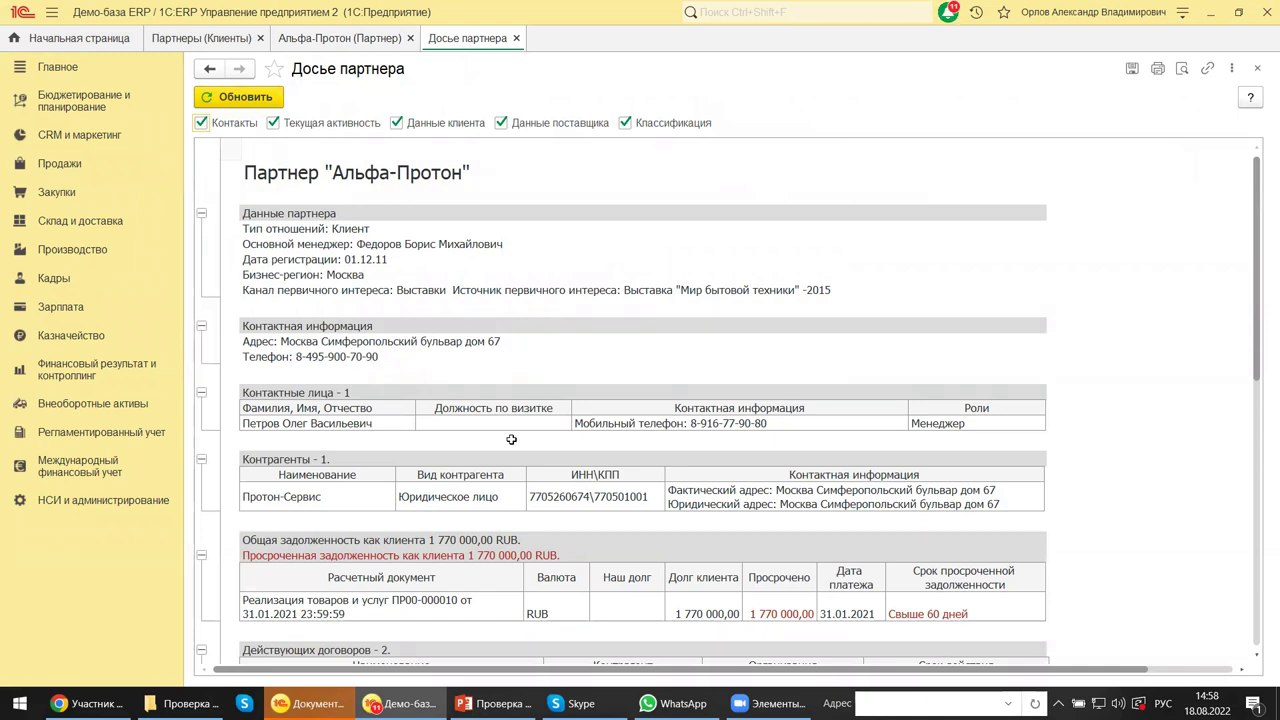
{"action": "scroll", "coordinate": [511, 440], "scroll_direction": "down", "scroll_amount": 4}
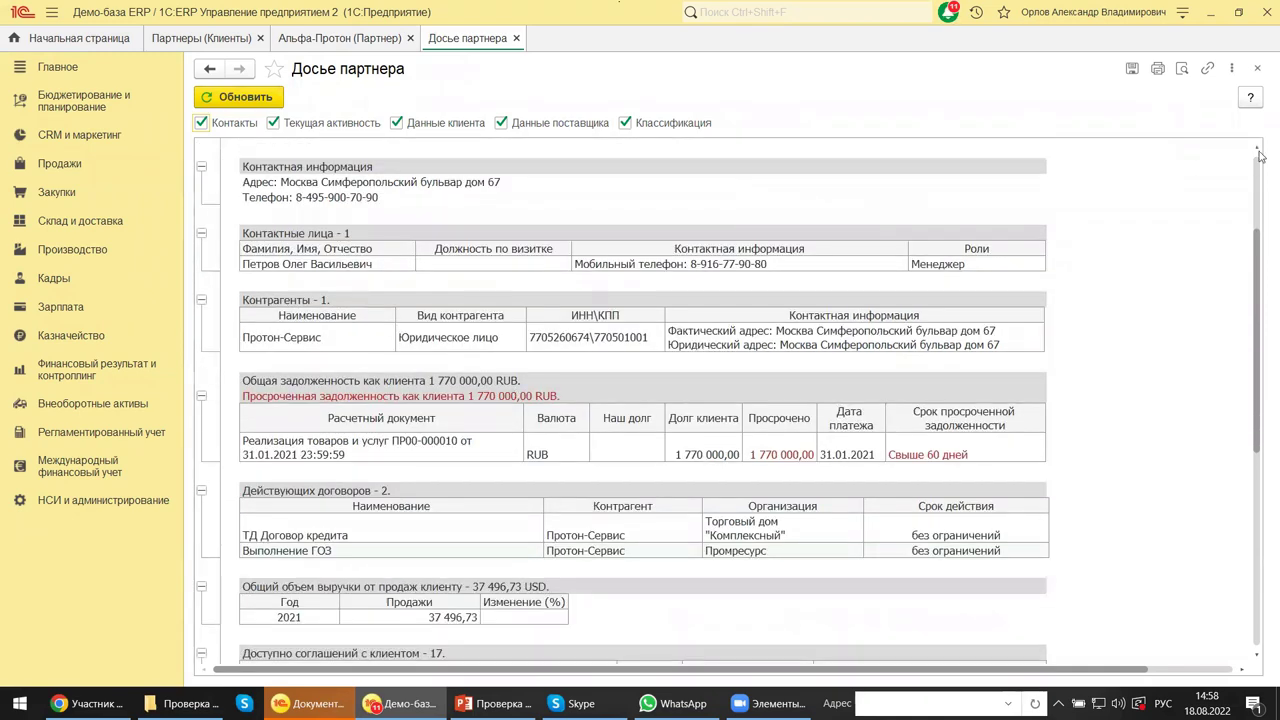
{"action": "left_click", "coordinate": [1257, 67]}
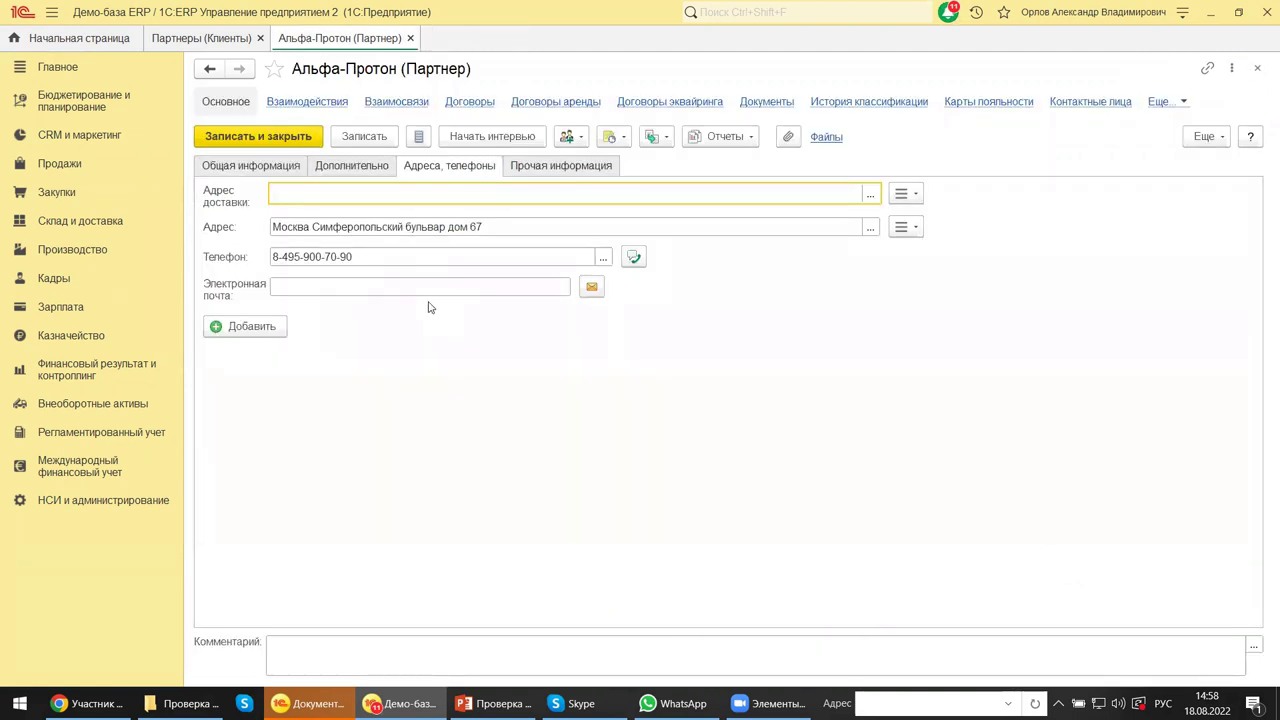
- Examine the Юр/Физлицо choices in the general information of the Альфа-Протон partner card
{"action": "left_click", "coordinate": [216, 167]}
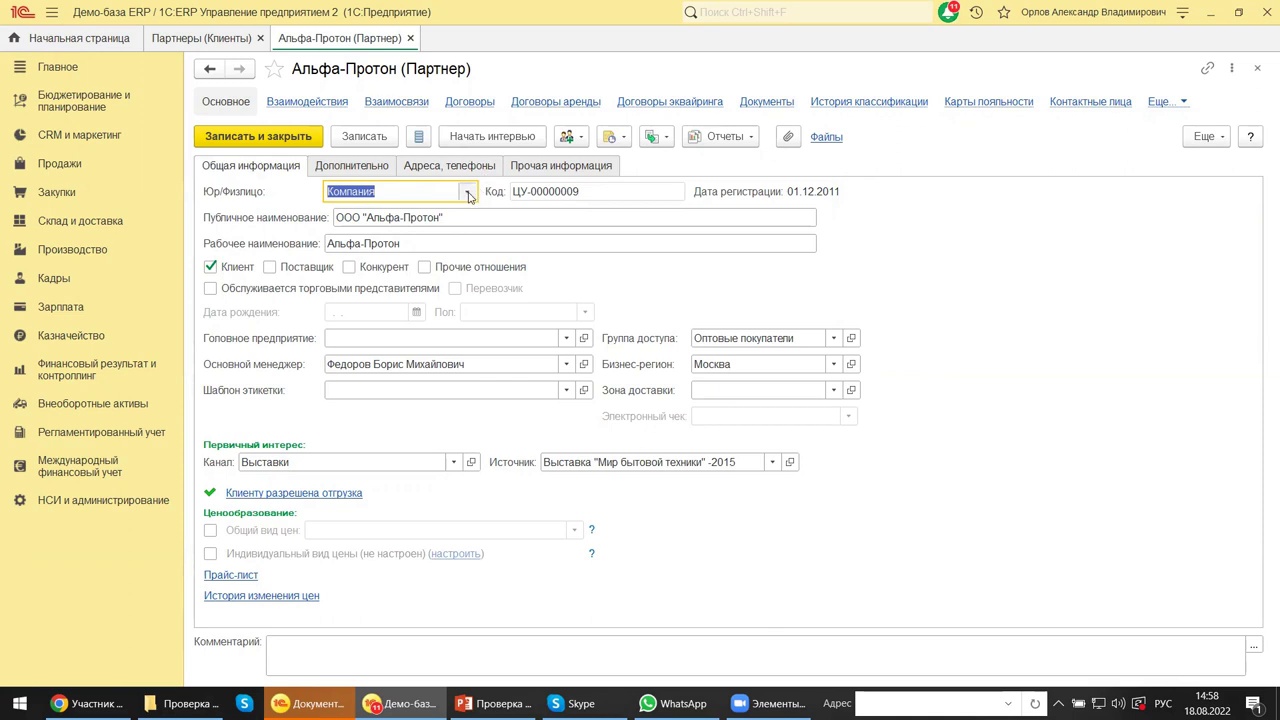
{"action": "left_click", "coordinate": [467, 191]}
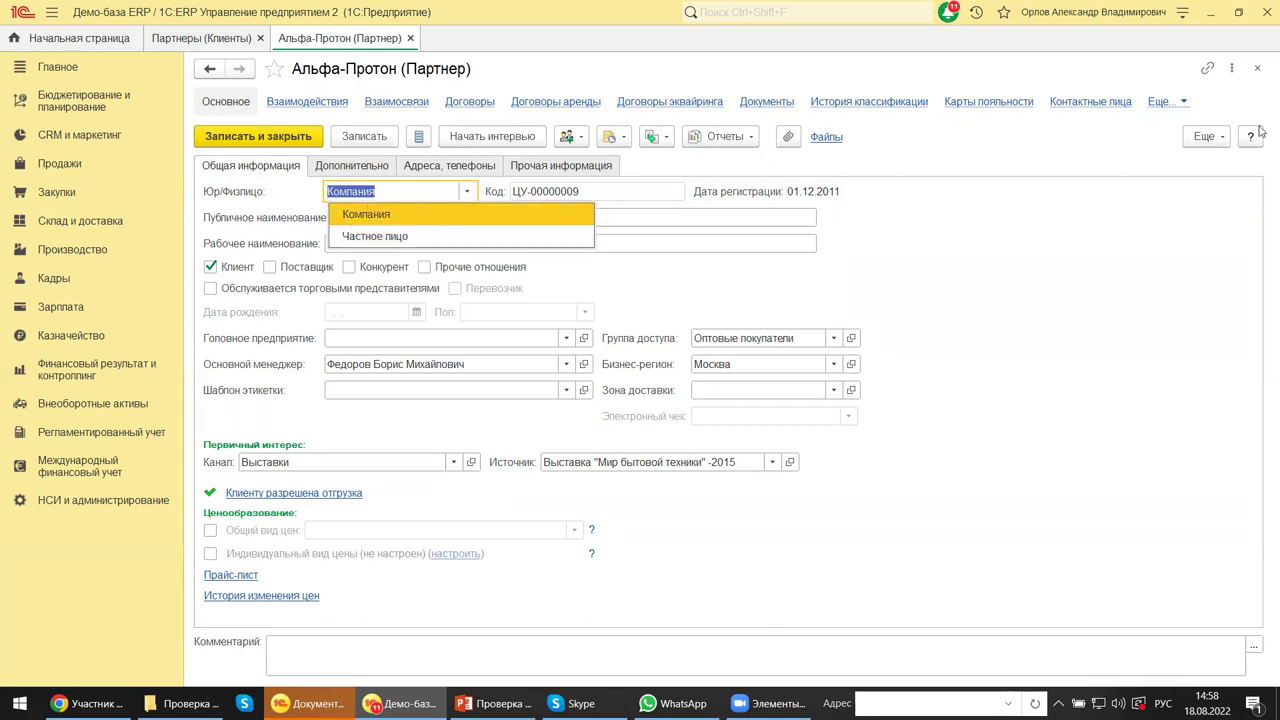
{"action": "left_click", "coordinate": [1262, 78]}
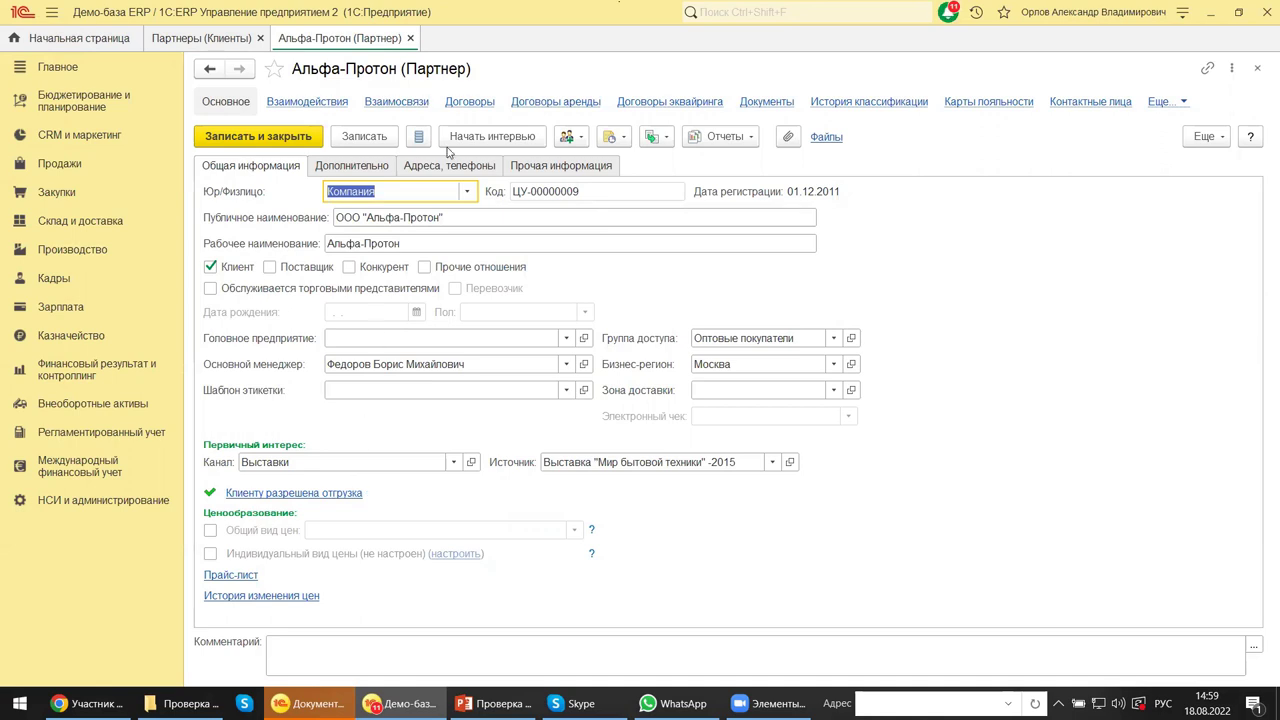
- From the Клиенты list, show the counterparties of Все для дома Магазин and open the Все для дома counterparty card
{"action": "left_click", "coordinate": [165, 38]}
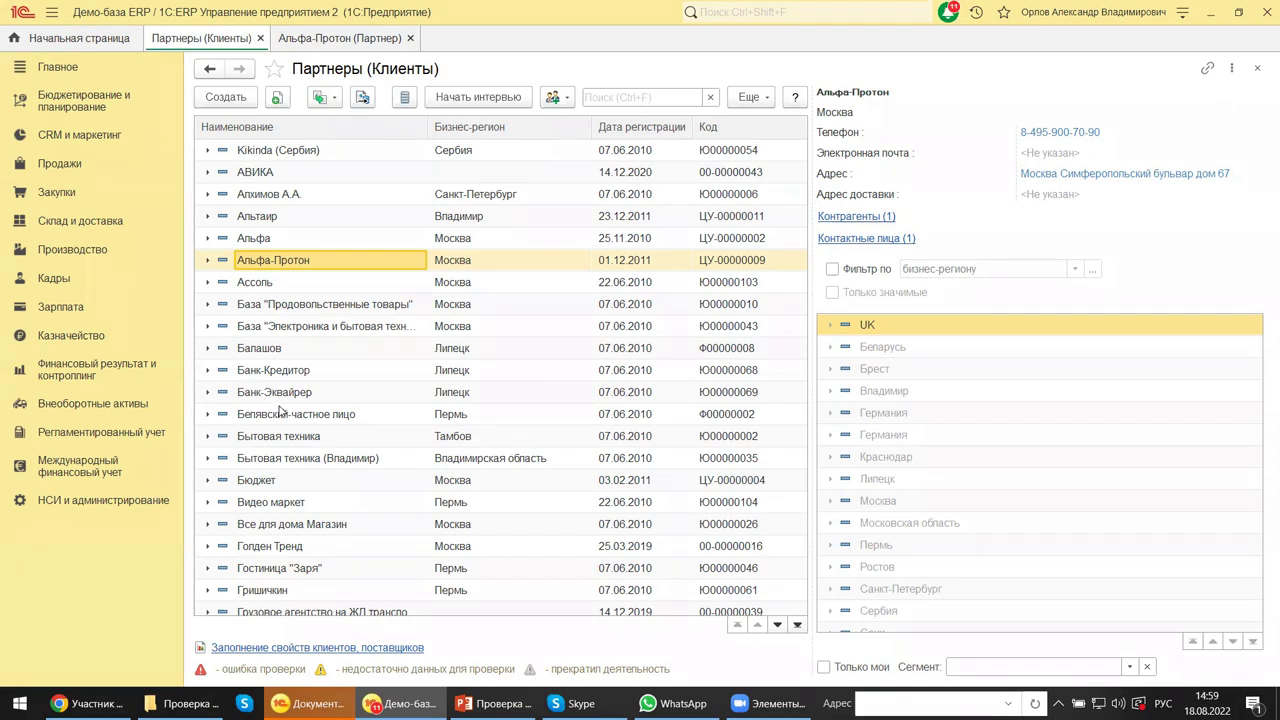
{"action": "left_click", "coordinate": [272, 524]}
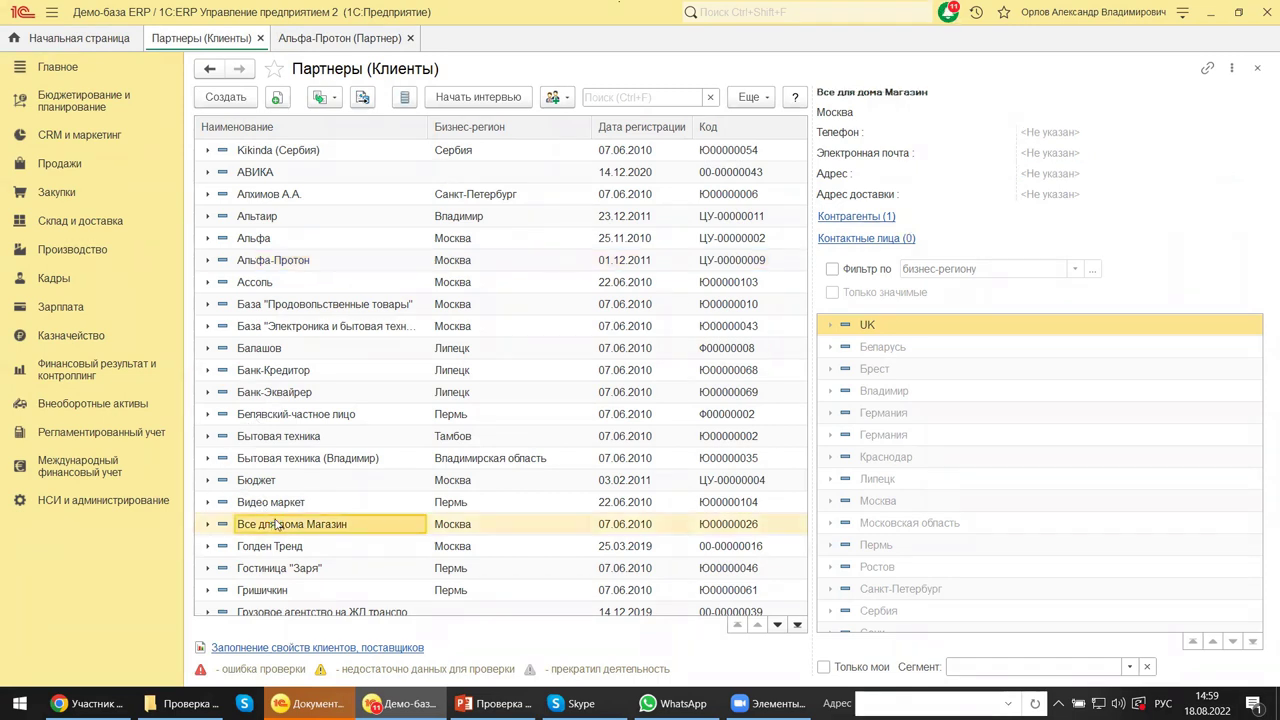
{"action": "left_click", "coordinate": [856, 218]}
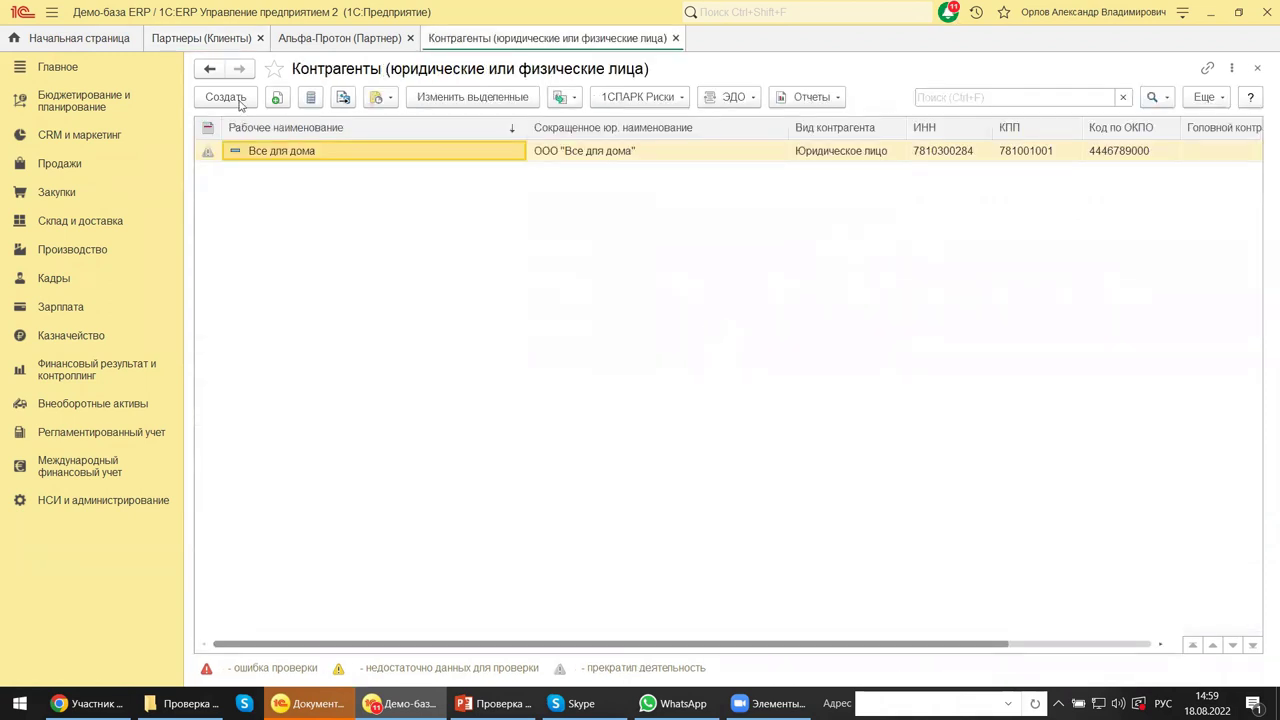
{"action": "left_click", "coordinate": [585, 151]}
{"action": "double_click", "coordinate": [585, 151]}
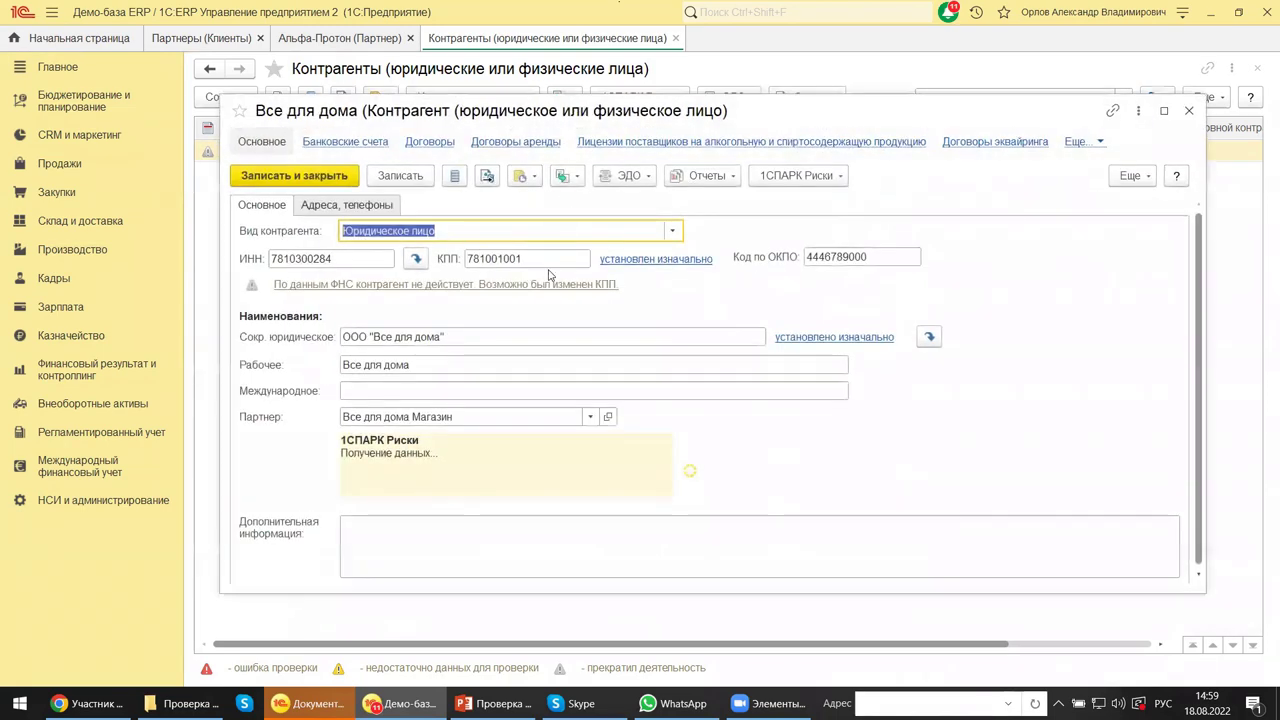
- Refill the Все для дома counterparty's details from ЕГРЮЛ/ЕГРИП data using its ИНН
{"action": "double_click", "coordinate": [342, 260]}
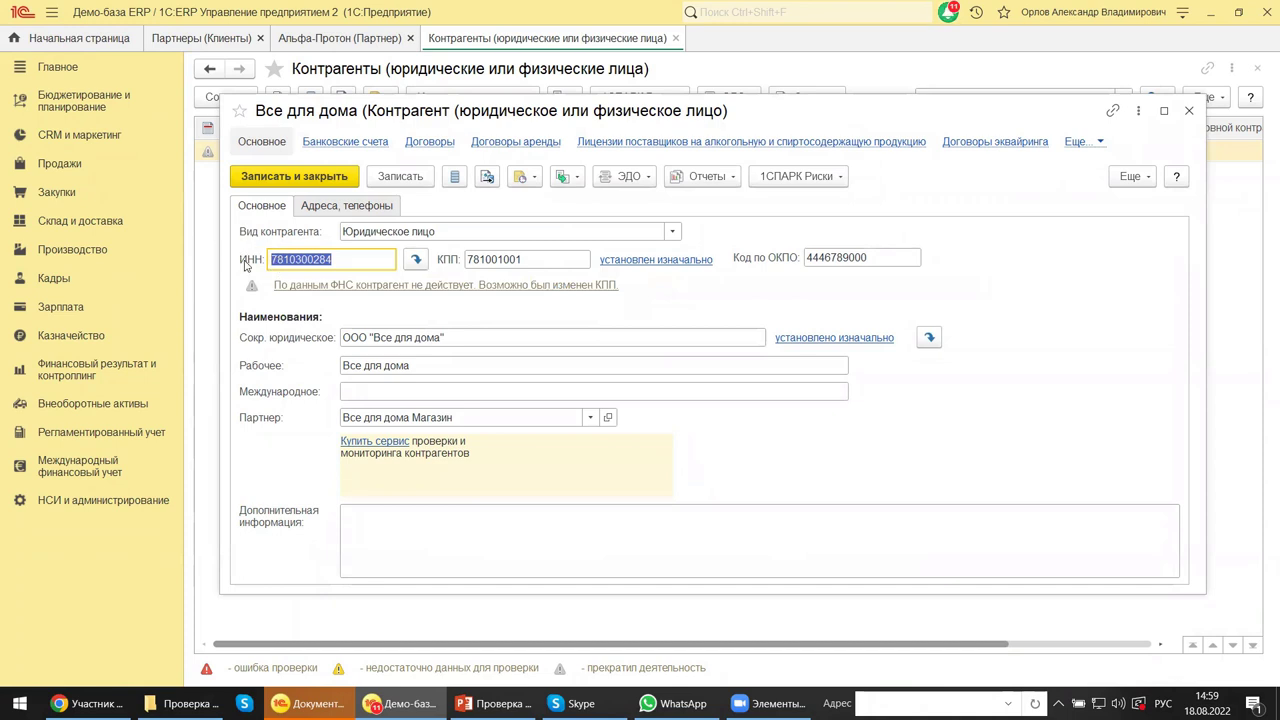
{"action": "left_click", "coordinate": [416, 260]}
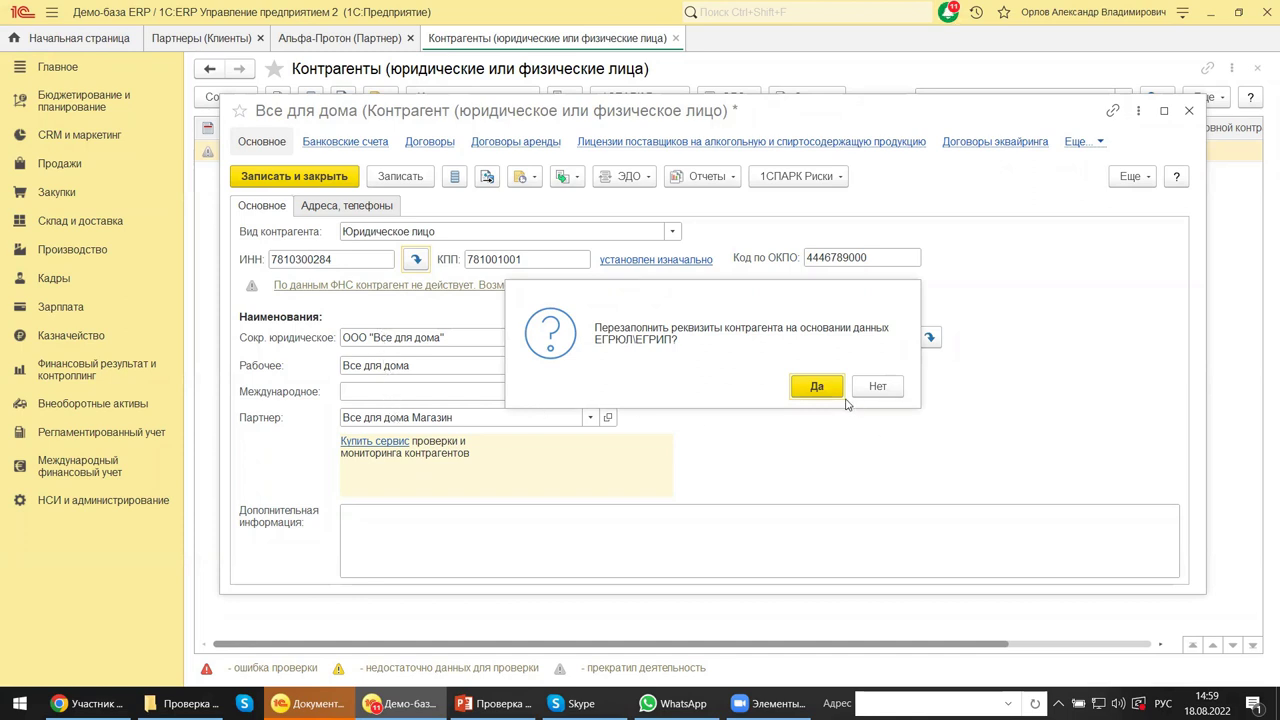
{"action": "left_click", "coordinate": [815, 384]}
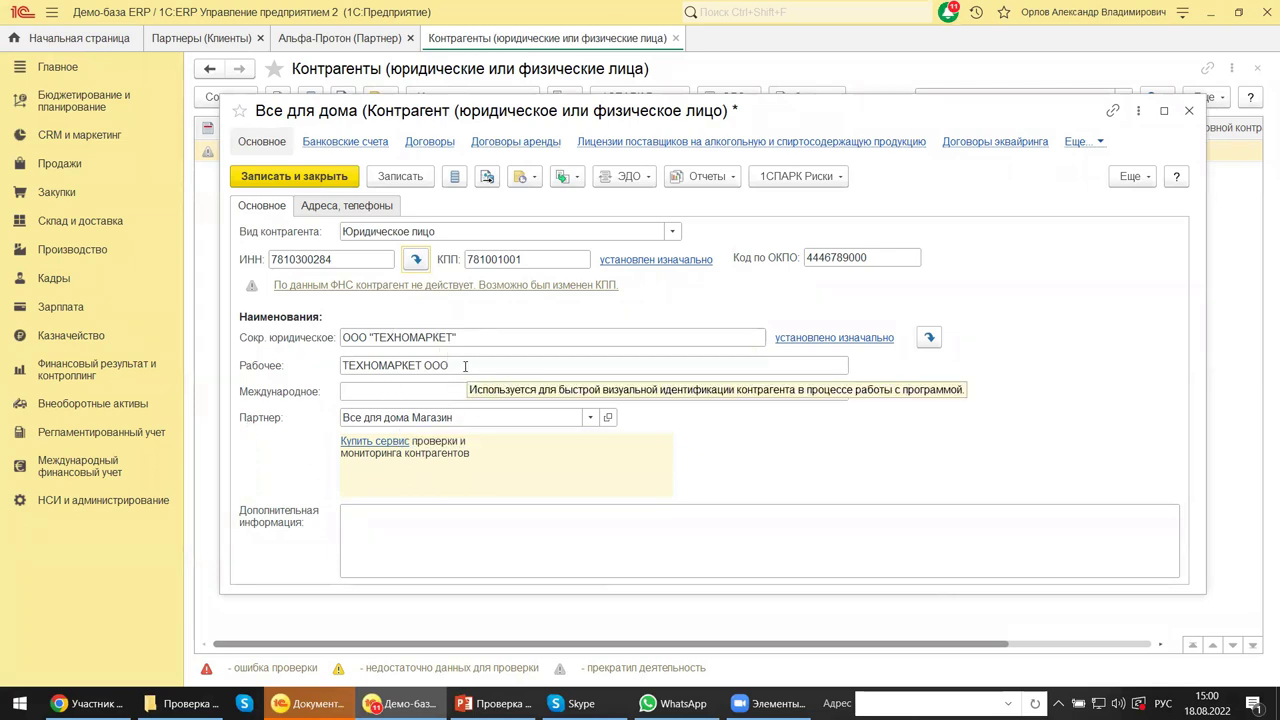
- Review the Адреса, телефоны and Основное details of the counterparty card and its list of available reports
{"action": "left_click", "coordinate": [345, 208]}
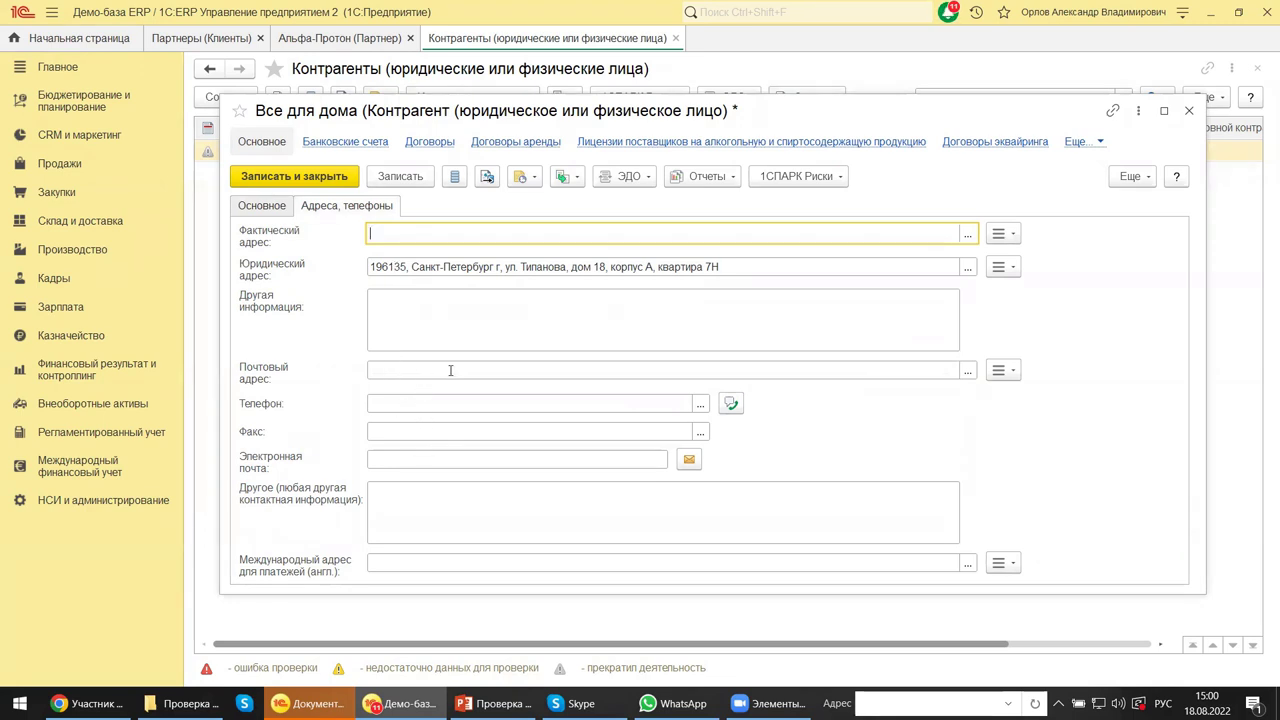
{"action": "left_click", "coordinate": [259, 206]}
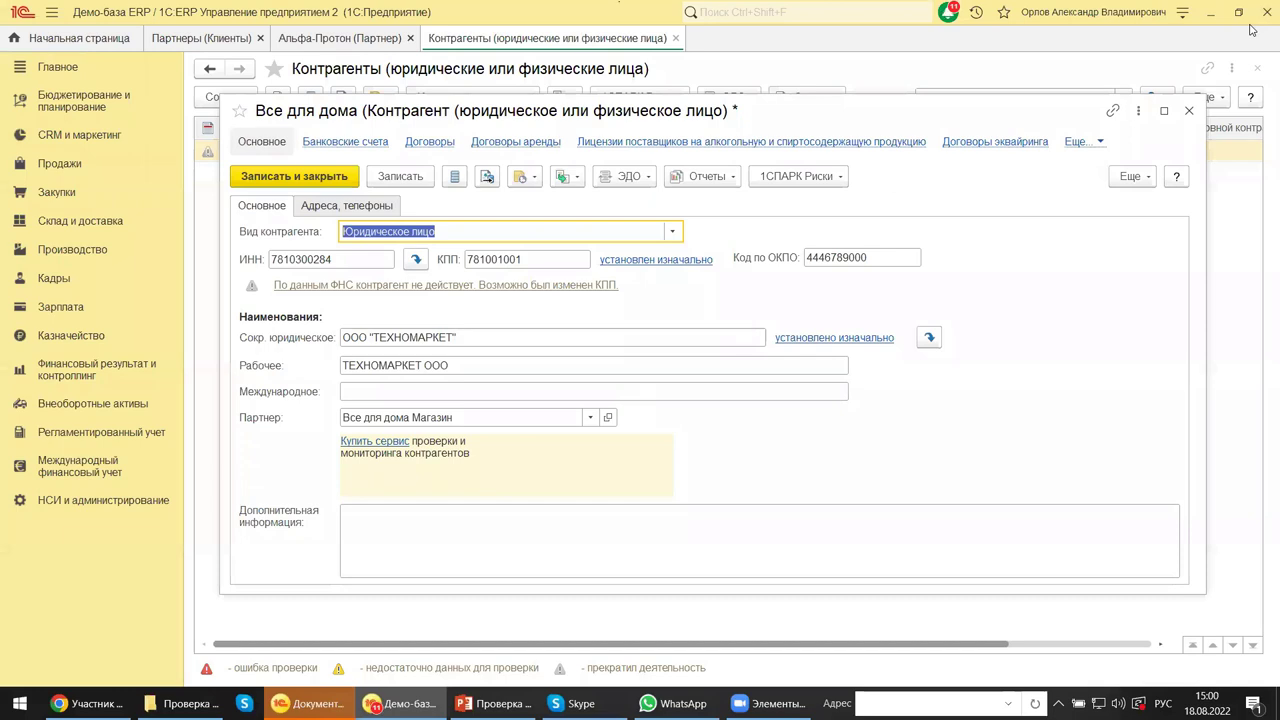
{"action": "left_click", "coordinate": [688, 182]}
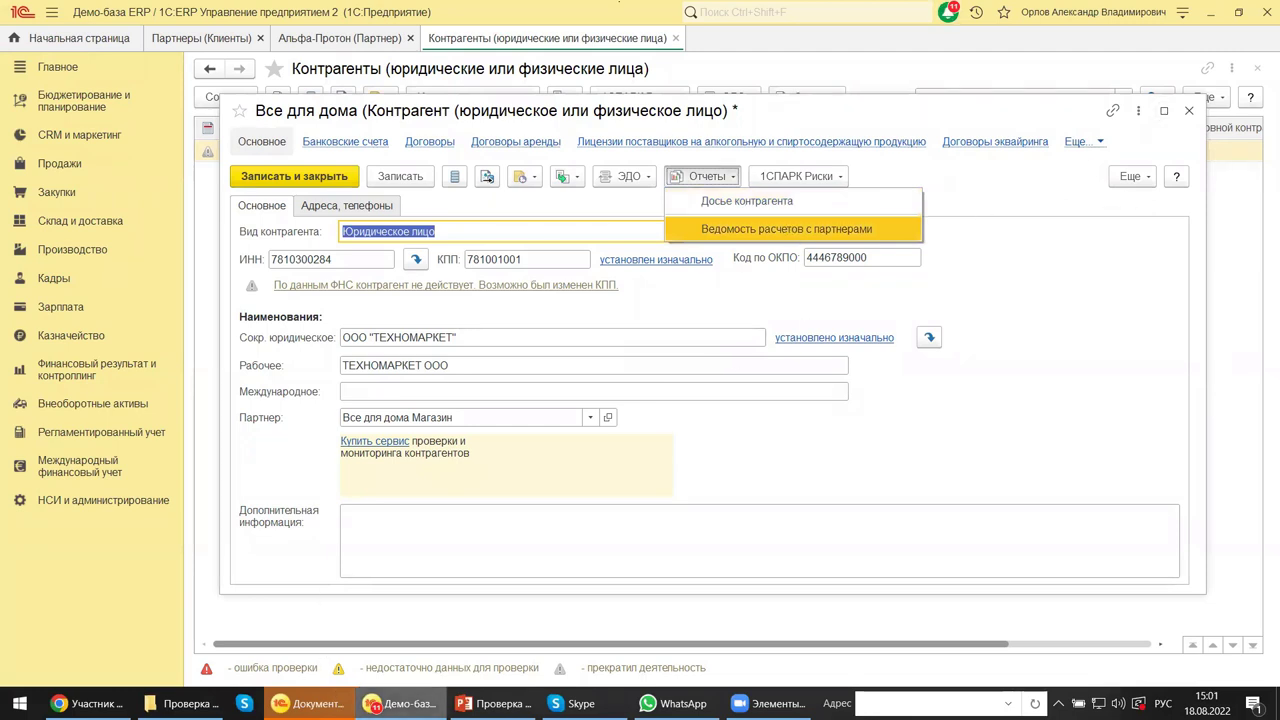
- Switch to PowerPoint and show slide 18, which explains the counterparty check statuses
{"action": "mouse_move", "coordinate": [495, 703]}
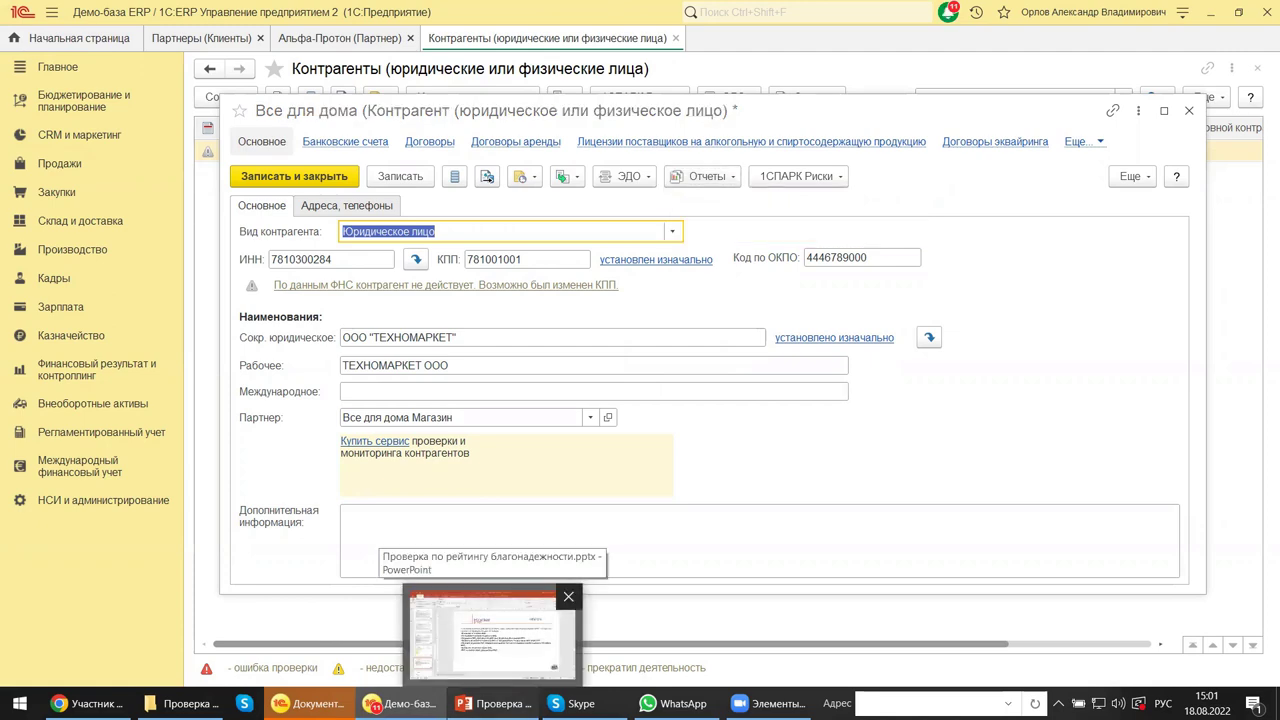
{"action": "left_click", "coordinate": [490, 635]}
{"action": "scroll", "coordinate": [157, 502], "scroll_direction": "down", "scroll_amount": 3}
{"action": "left_click", "coordinate": [110, 582]}
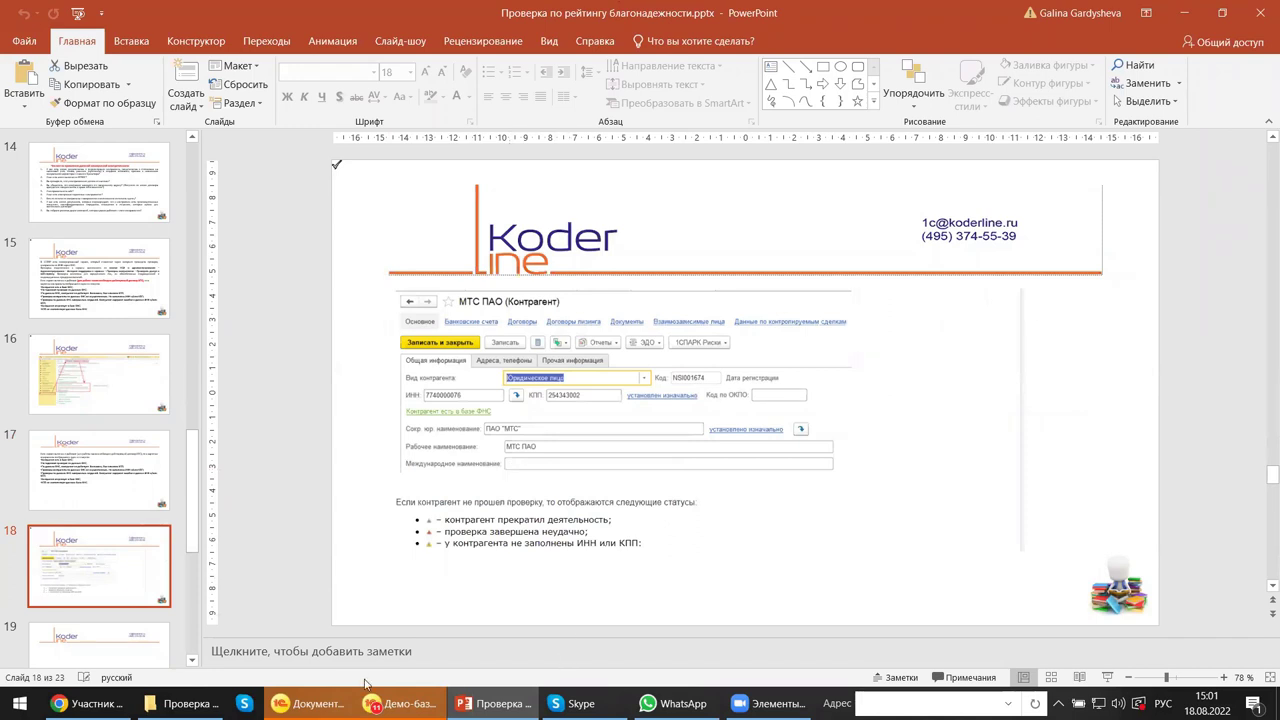
- Return to the 1C:ERP demo database and close the Все для дома counterparty card without saving the changes
{"action": "mouse_move", "coordinate": [310, 703]}
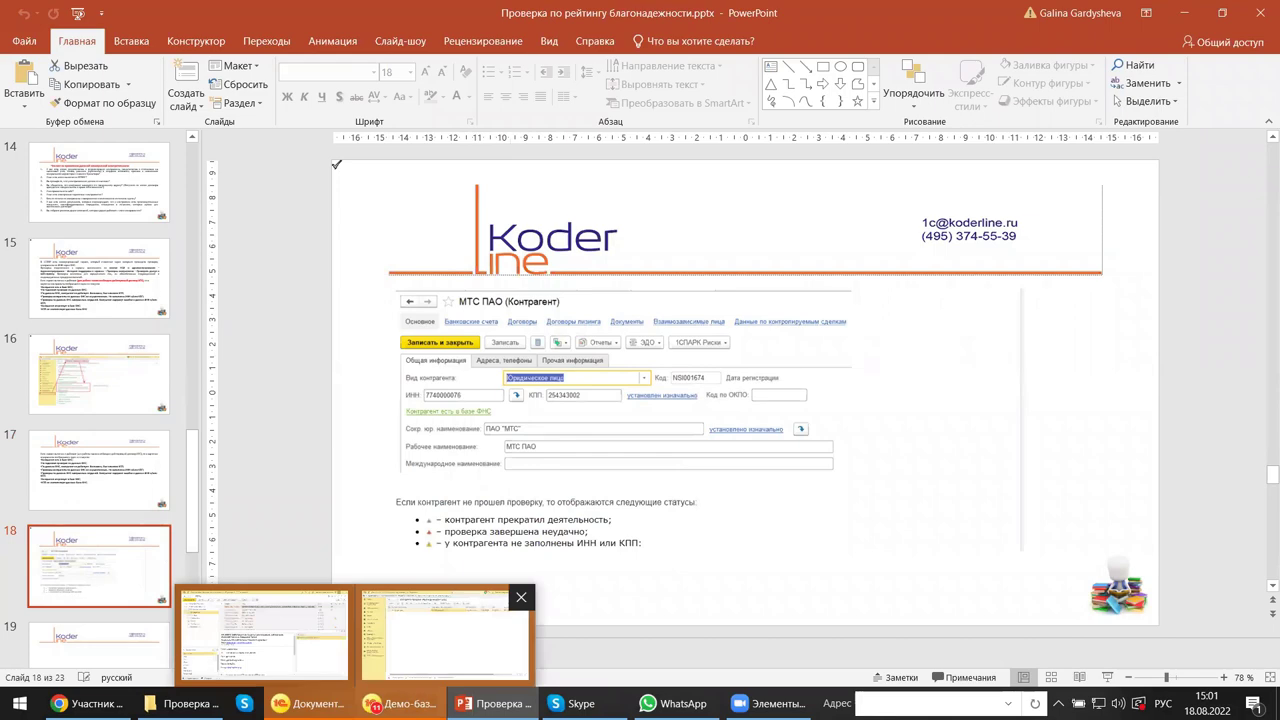
{"action": "left_click", "coordinate": [445, 635]}
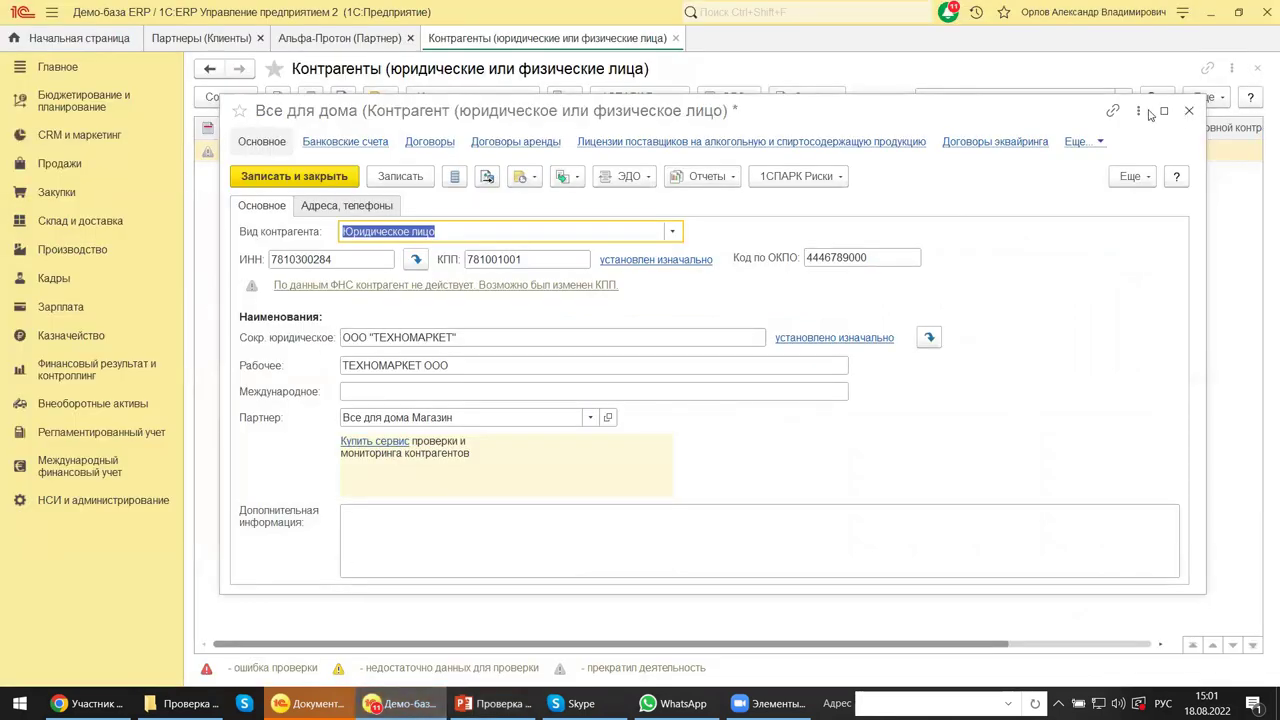
{"action": "left_click", "coordinate": [1189, 111]}
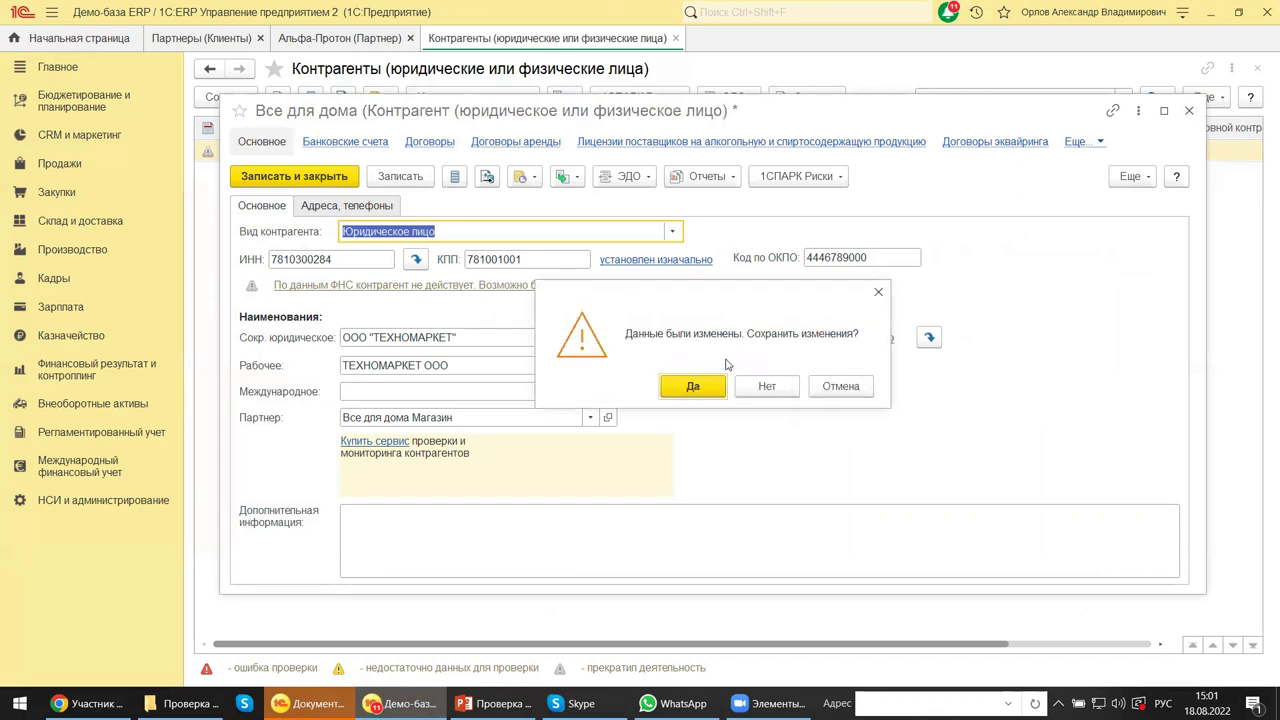
{"action": "left_click", "coordinate": [752, 385]}
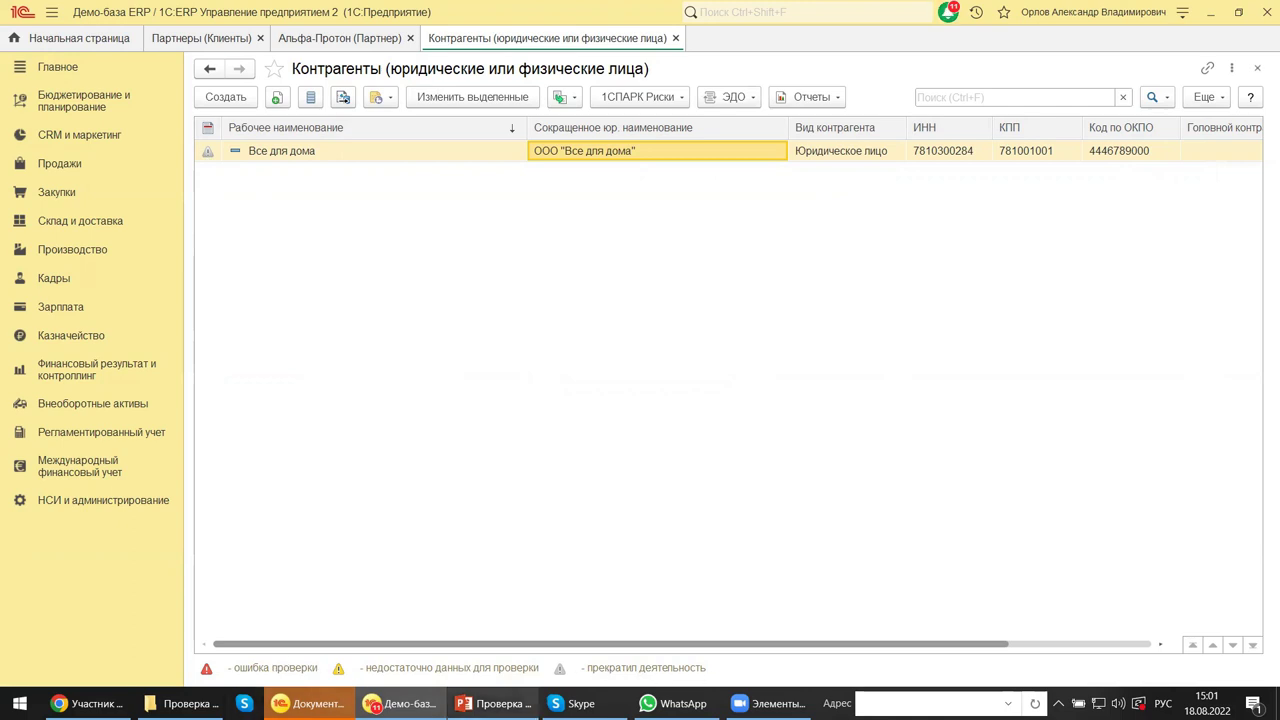
- Switch to PowerPoint again and reread the counterparty check statuses on slide 18
{"action": "mouse_move", "coordinate": [493, 703]}
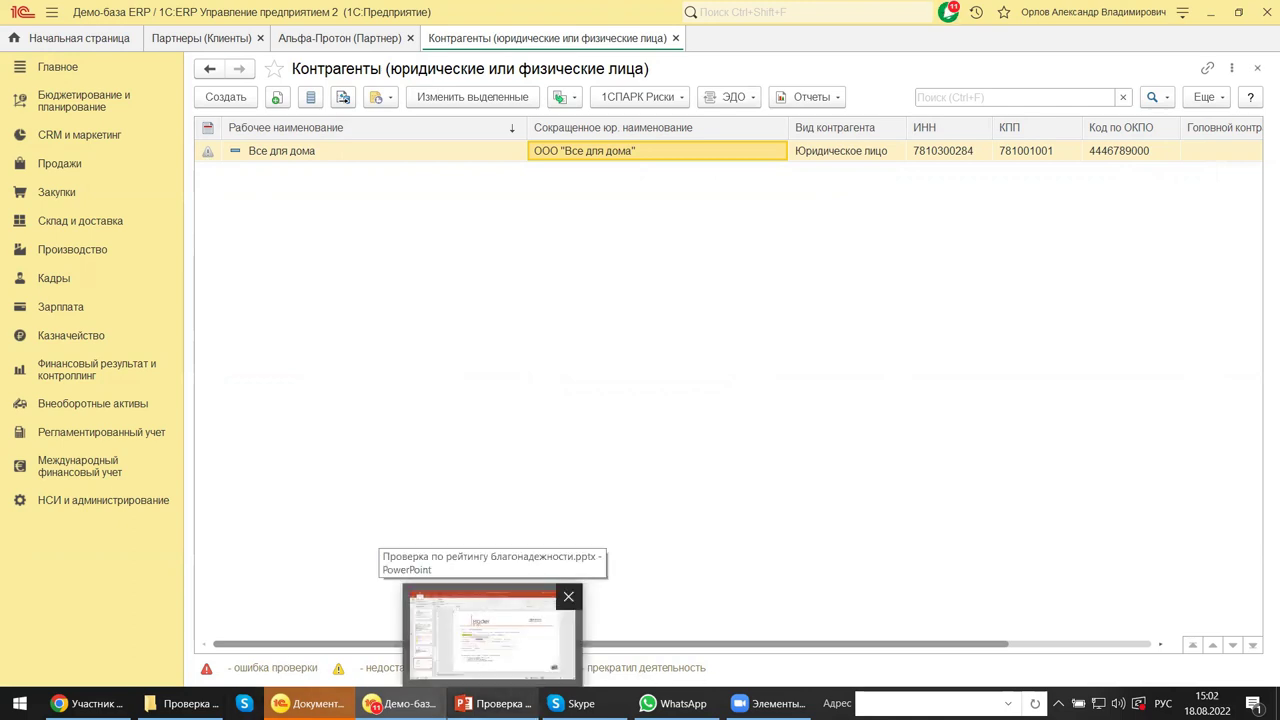
{"action": "left_click", "coordinate": [493, 703]}
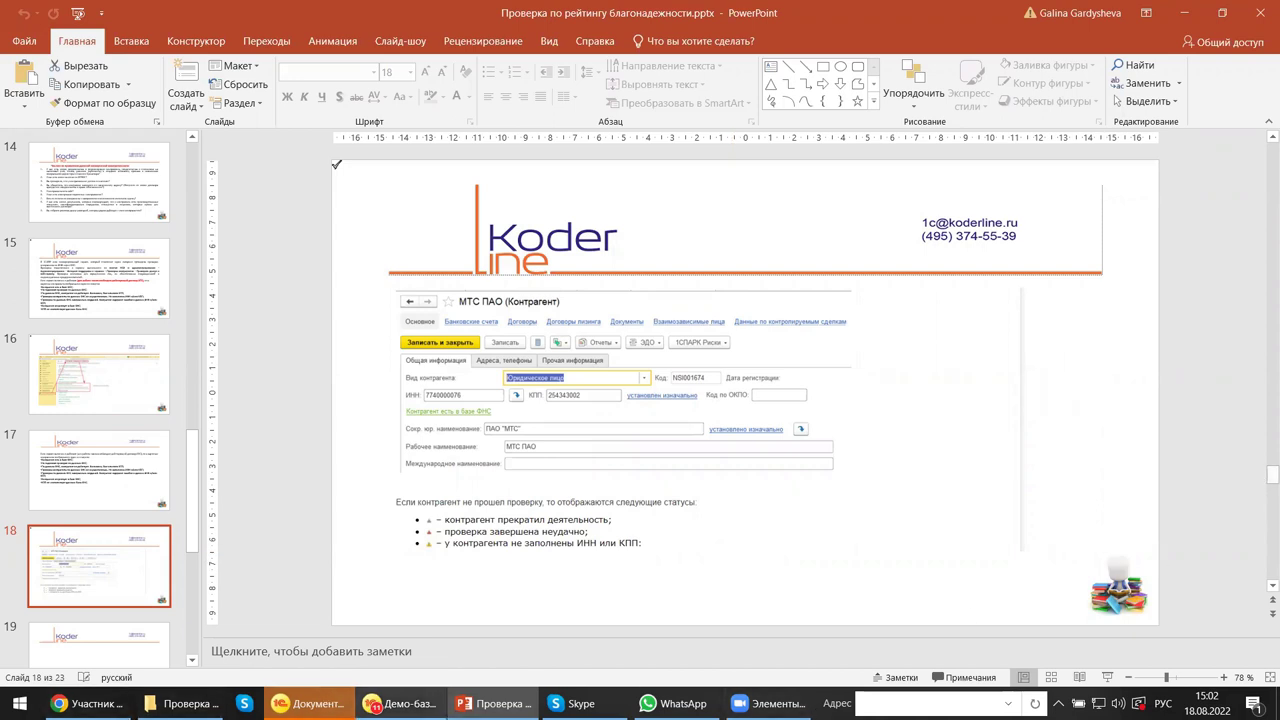
- Return to 1C:ERP and examine the Головное предприятие selection options on the Альфа-Протон partner card
{"action": "left_click", "coordinate": [400, 703]}
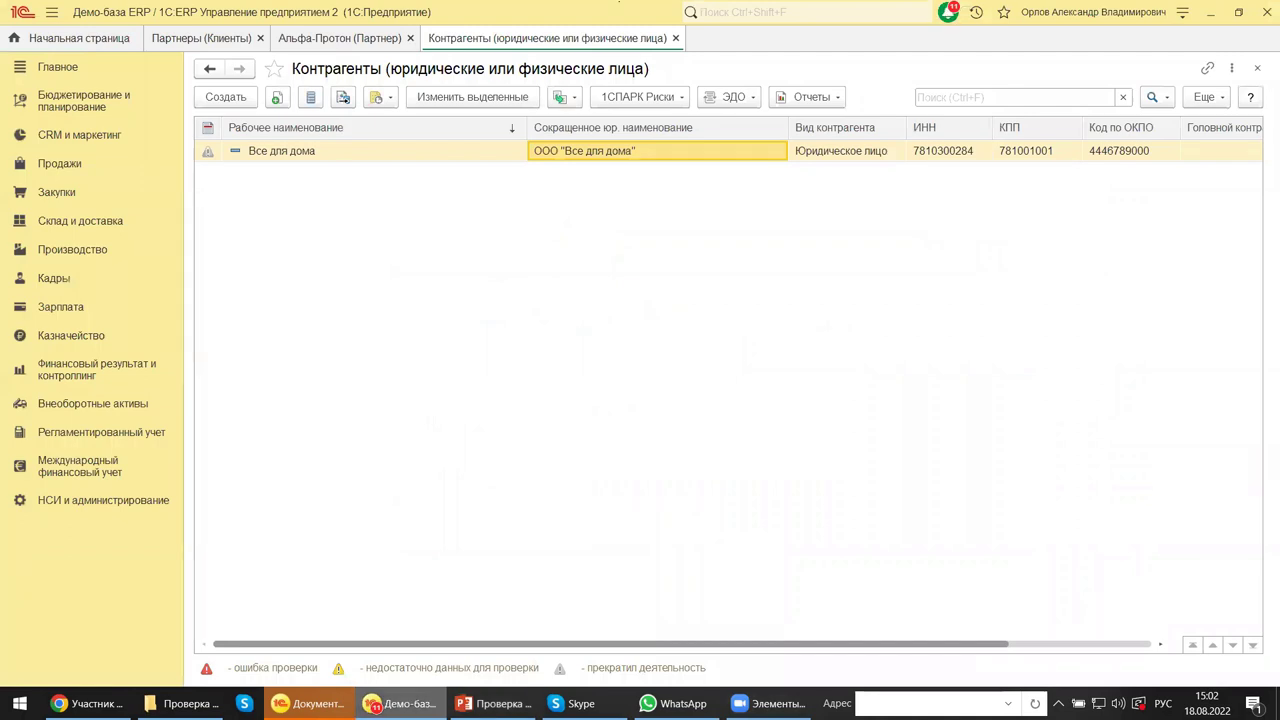
{"action": "left_click", "coordinate": [318, 40]}
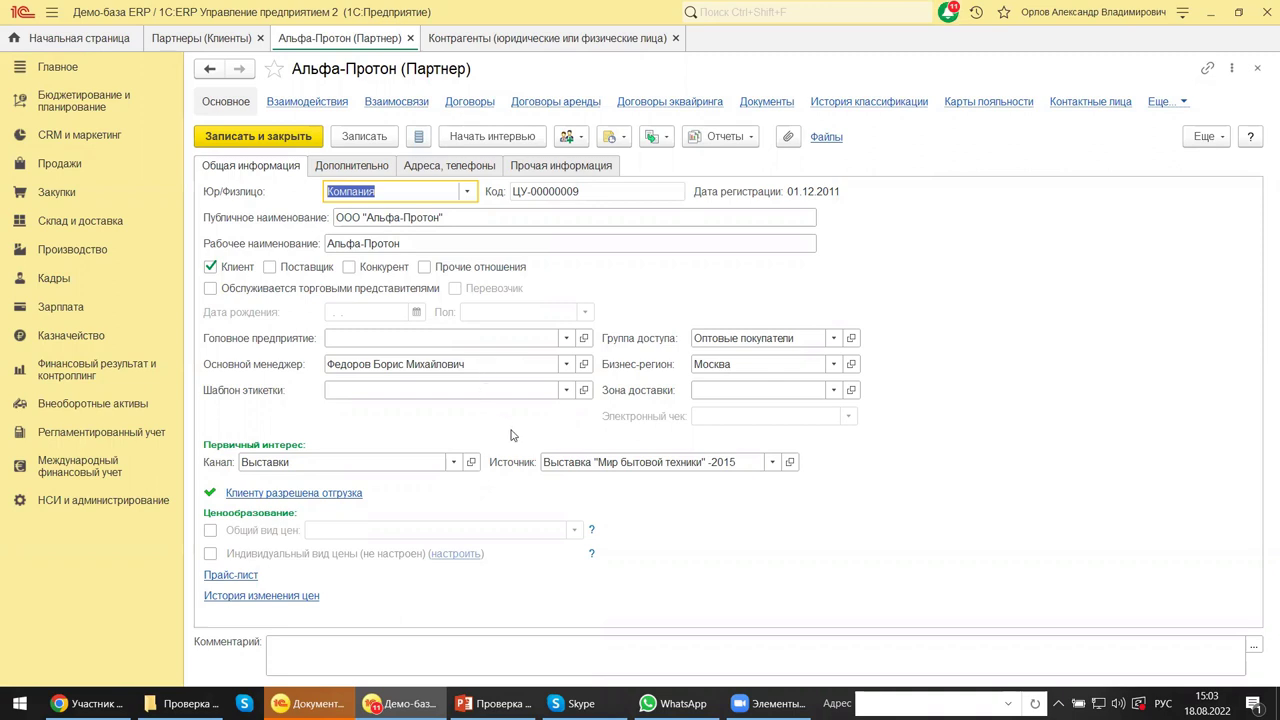
{"action": "left_click", "coordinate": [566, 340]}
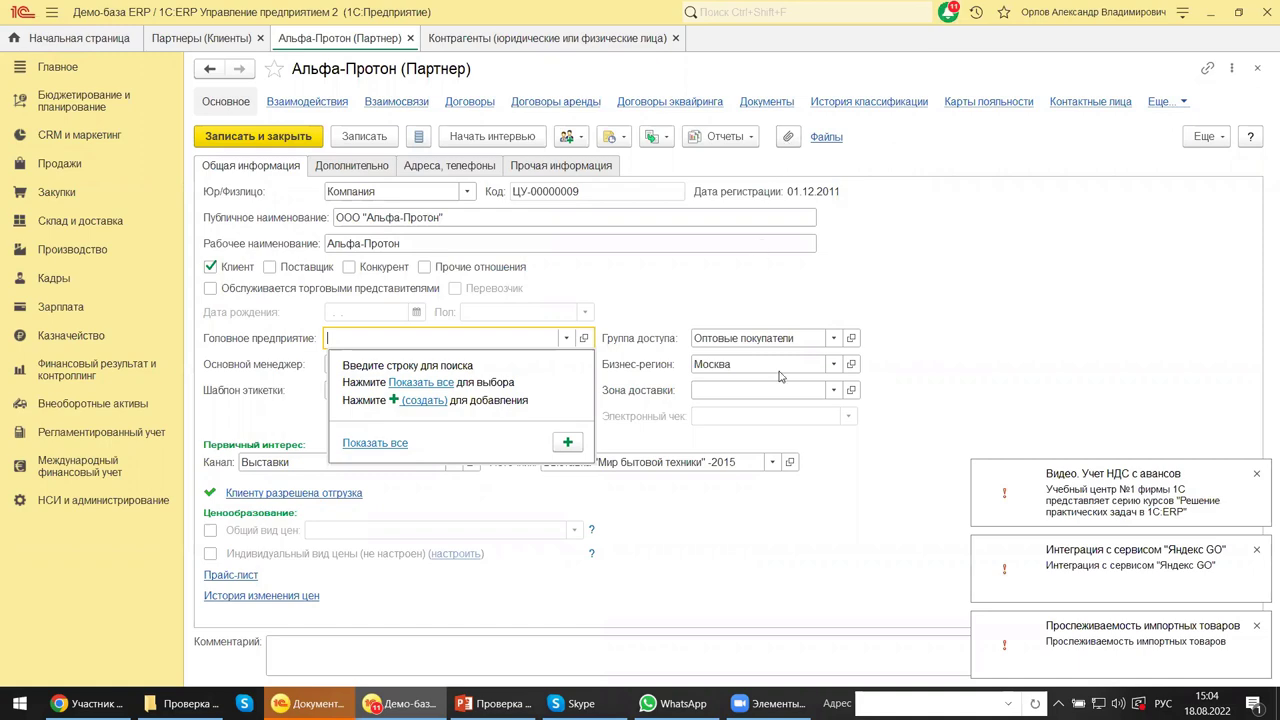
- Switch to PowerPoint and go back to the first slides of the presentation
{"action": "left_click", "coordinate": [495, 703]}
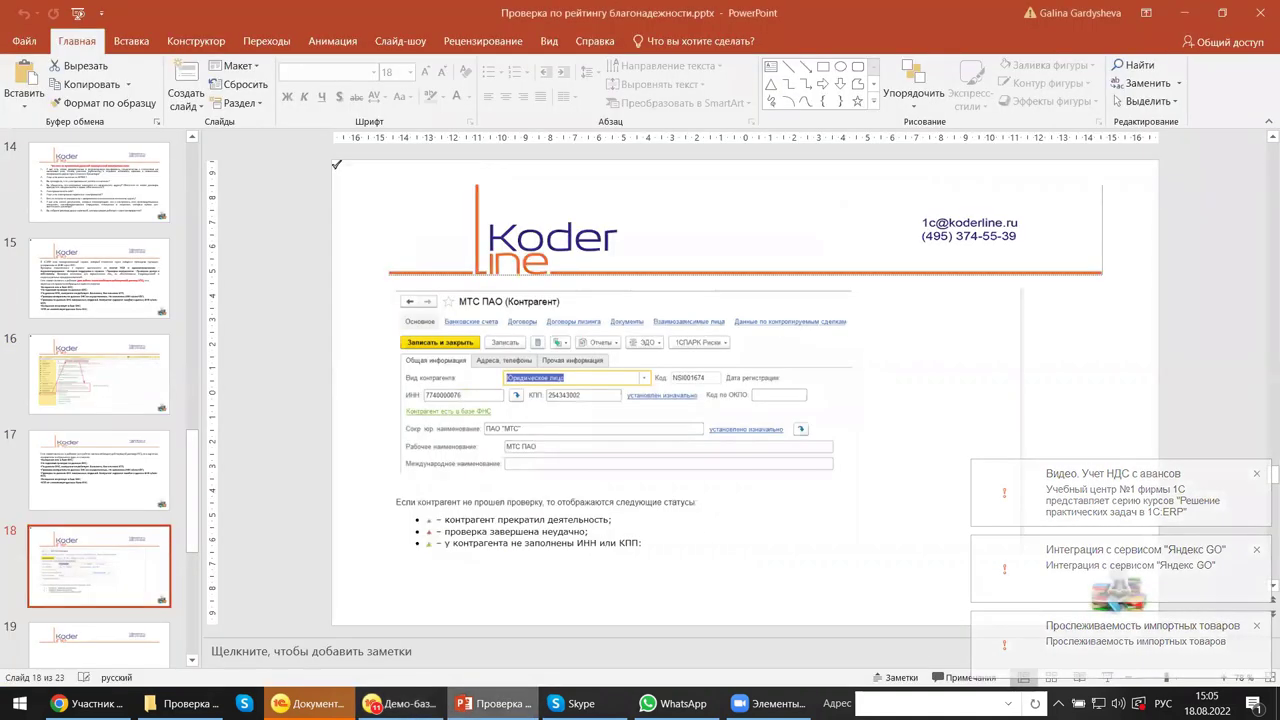
{"action": "scroll", "coordinate": [120, 350], "scroll_direction": "up", "scroll_amount": 10}
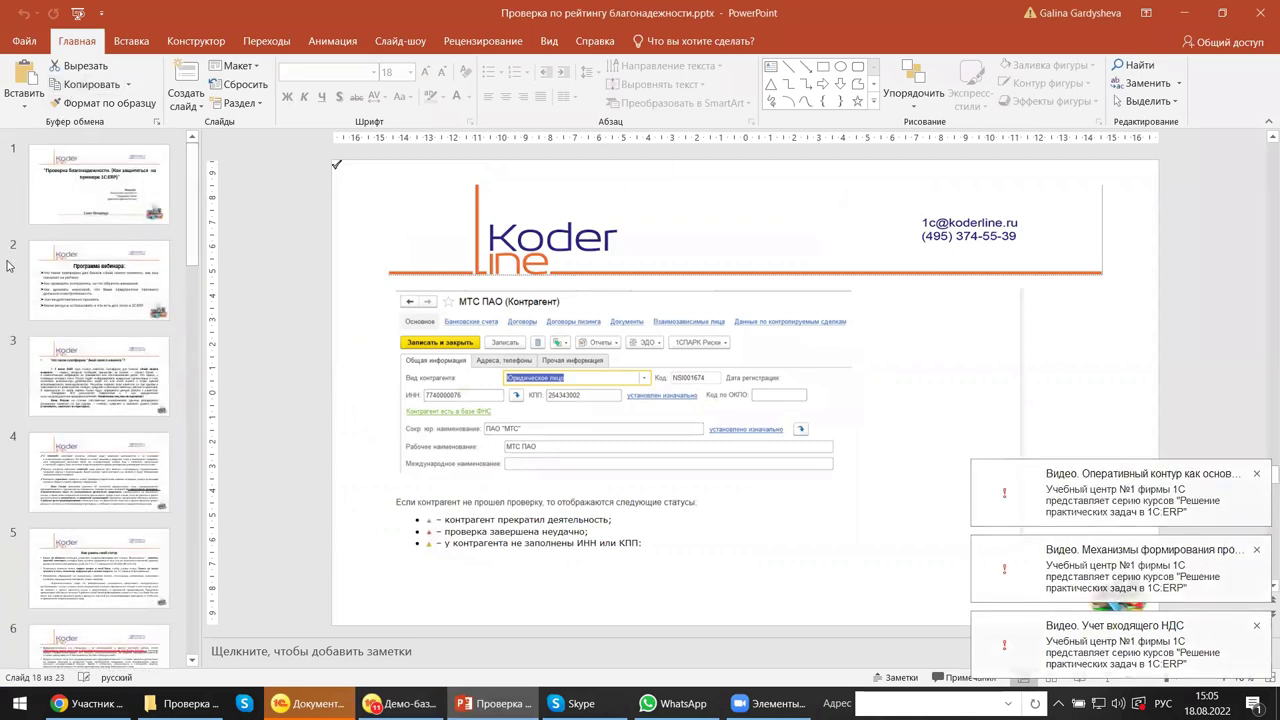